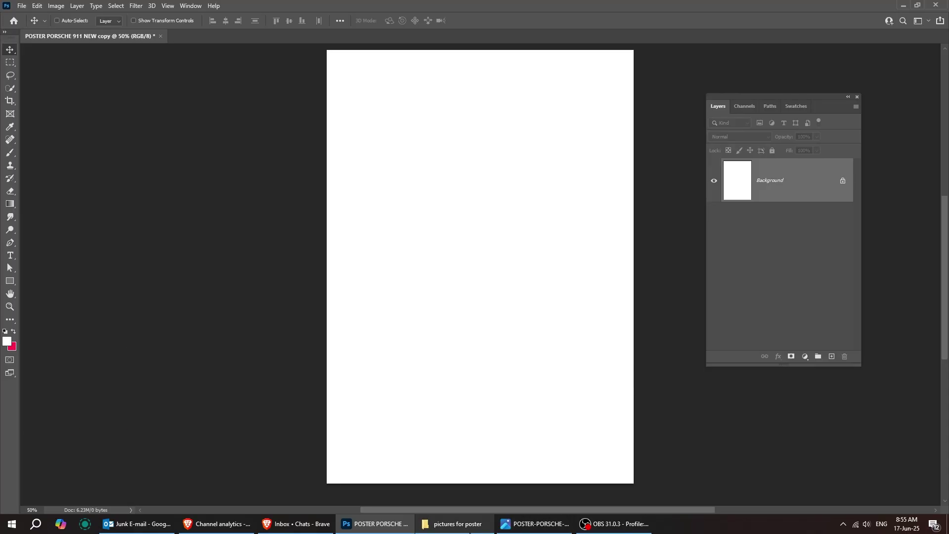
Place the car image from the "pictures for poster" folder on the canvas so it fills the poster
click(453, 524)
drag(233, 156, 420, 373)
key(Return)
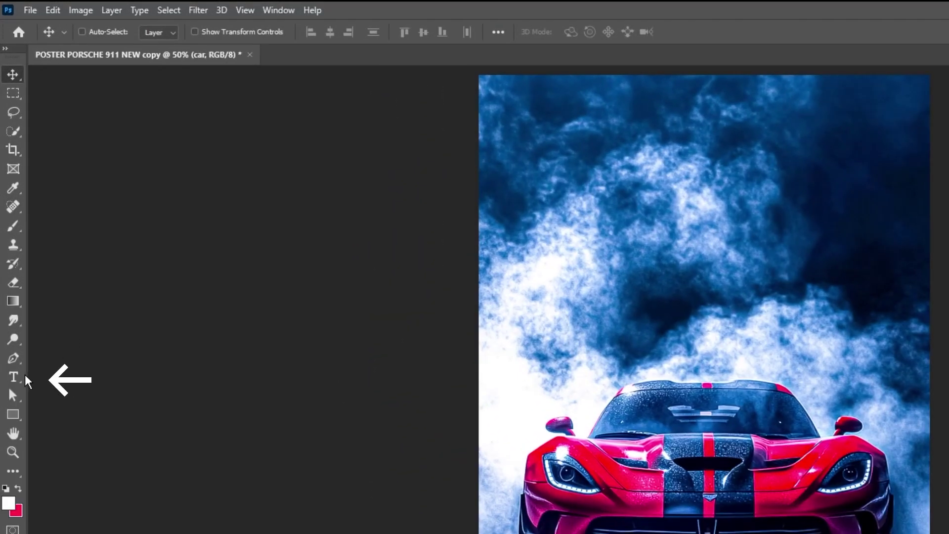
Set the Type tool to Montserrat Black at 55 pt
click(13, 377)
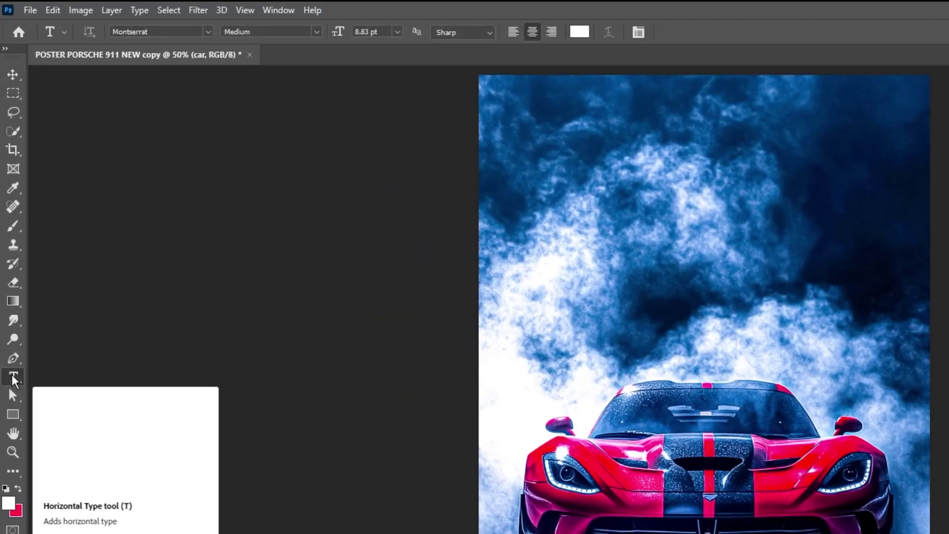
click(639, 31)
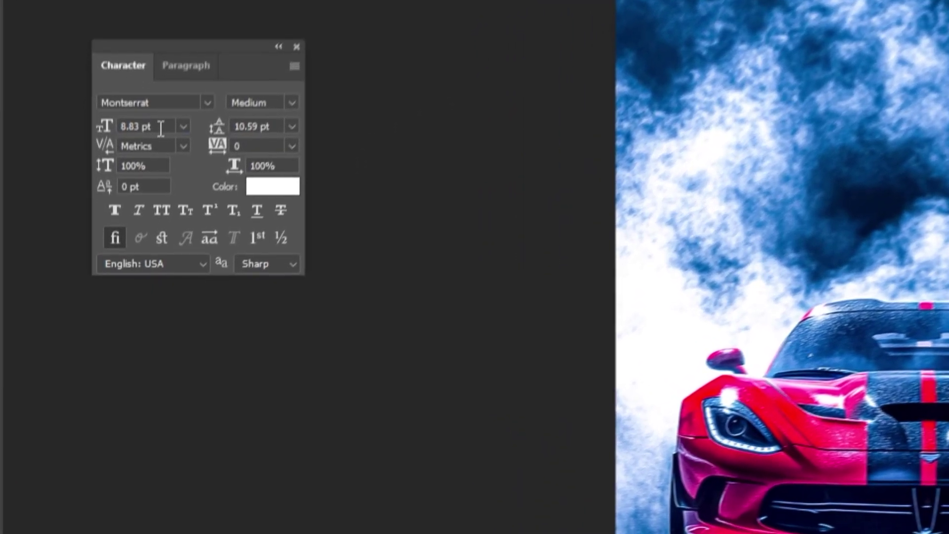
click(161, 127)
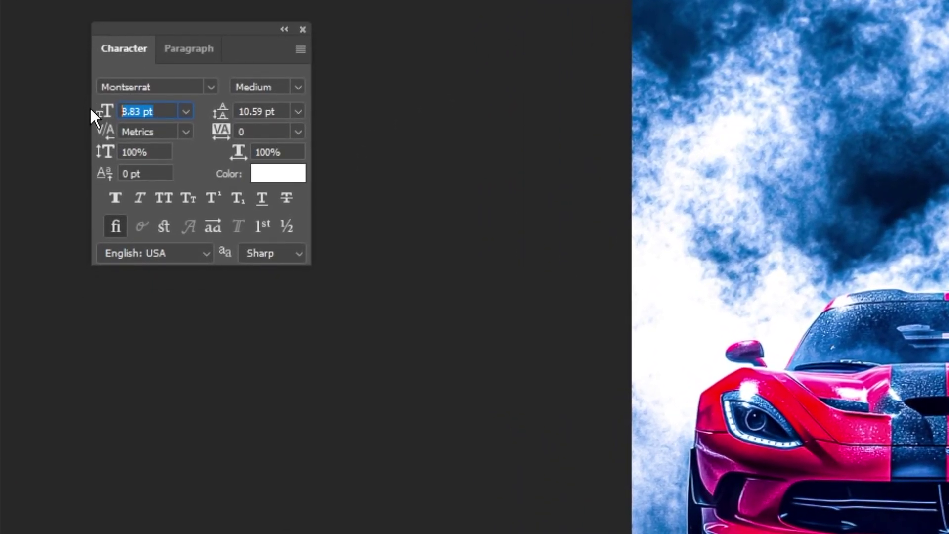
text(55)
click(297, 87)
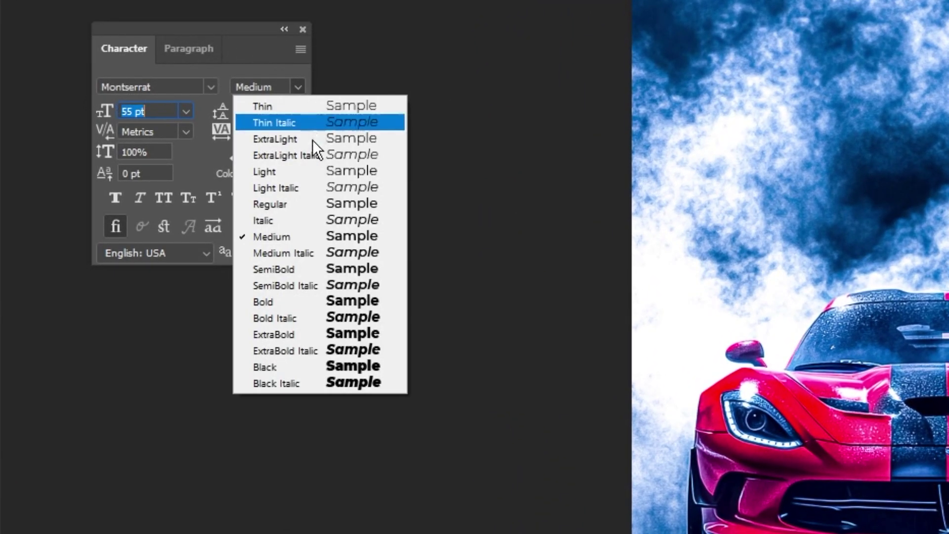
click(308, 368)
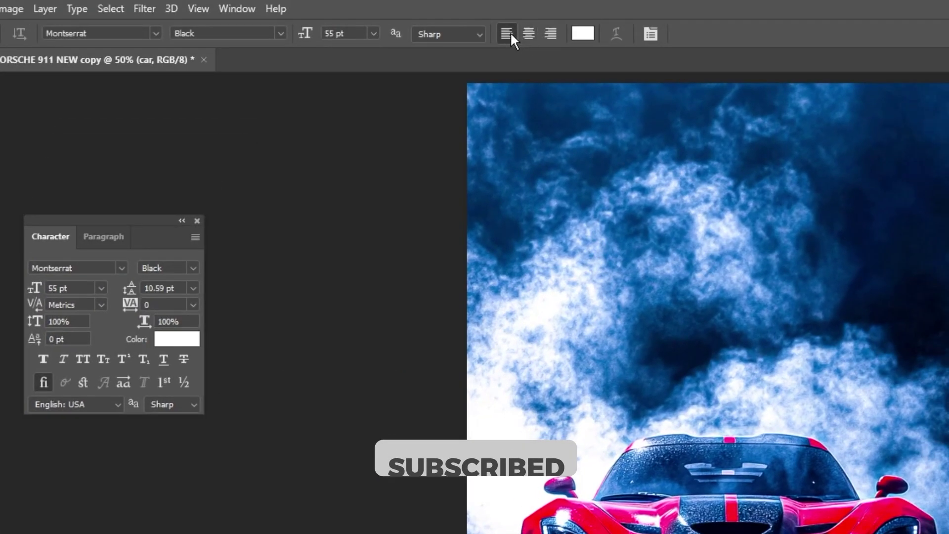
Add the white, left-aligned headline "LIMITED-TIME WINTER CAR DEALS" on three lines over the dark sky above the car
click(514, 176)
text(LIMITED-TIME)
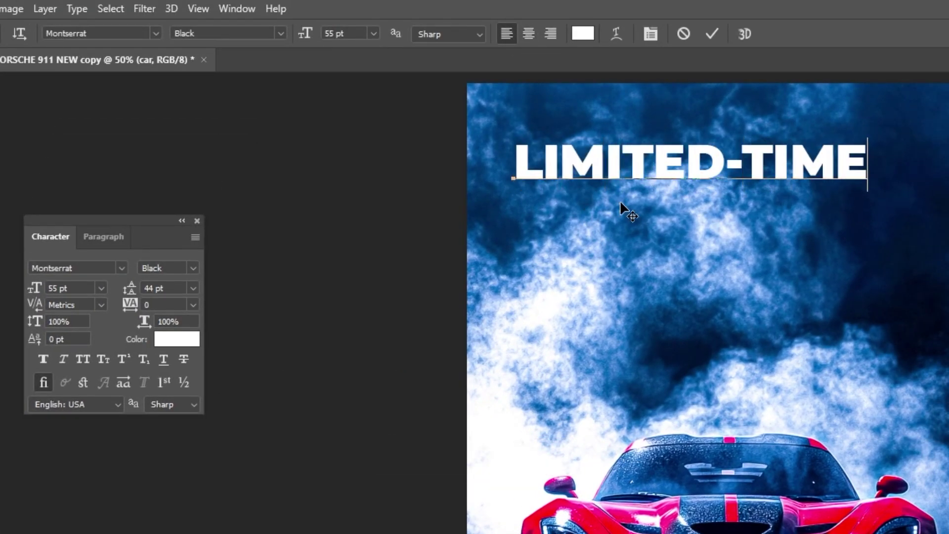
key(Return)
text(WINTER CAR)
key(Return)
text(DEALS)
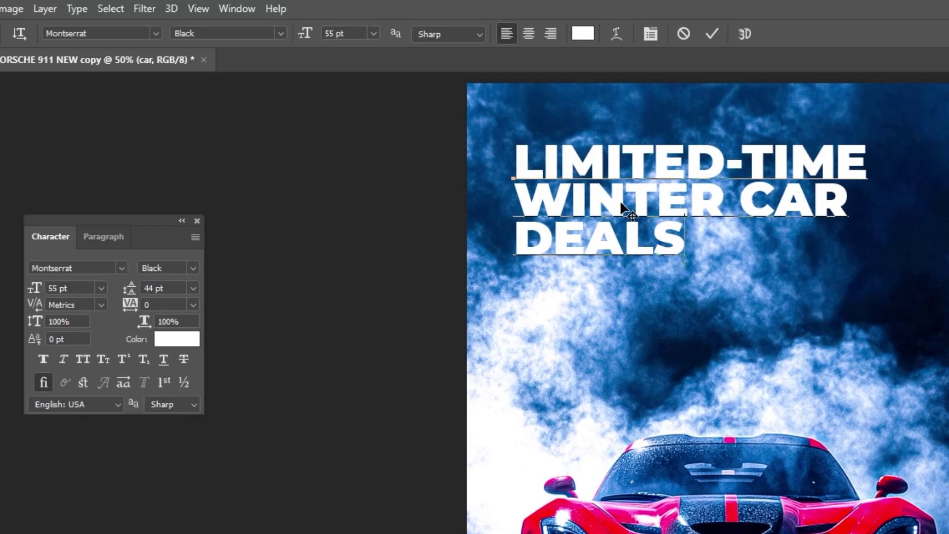
key(ctrl+Return)
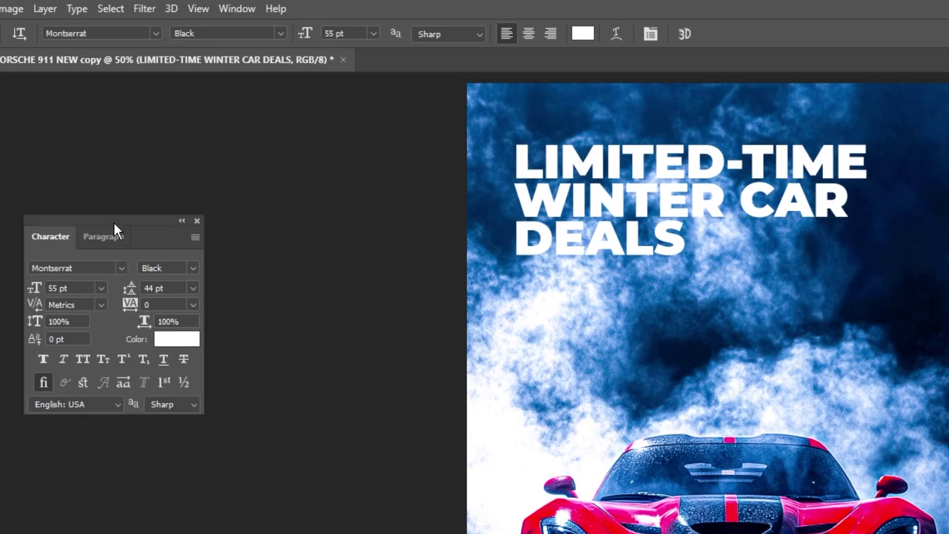
Recolor the headline words "CAR DEALS" to #ff024f and nudge the headline slightly toward the poster's upper-left corner
drag(117, 223, 332, 166)
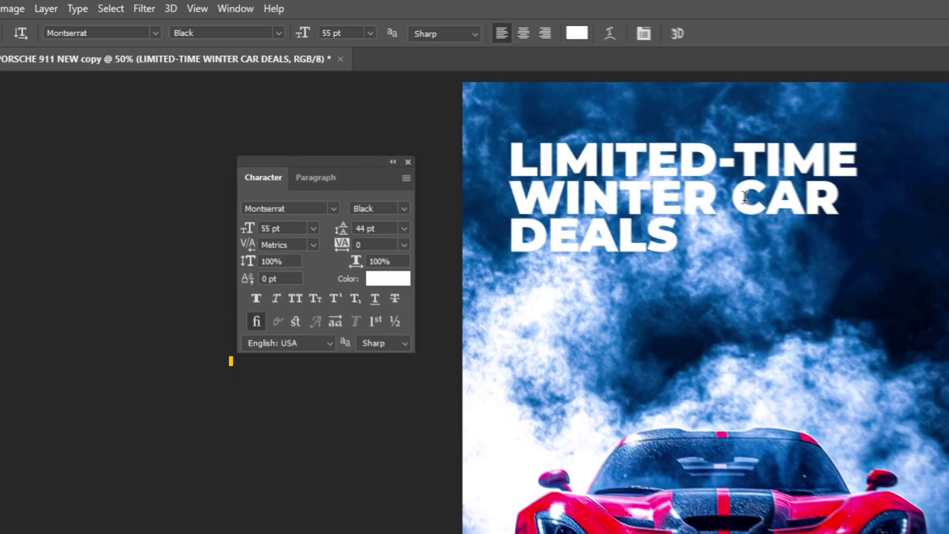
drag(751, 200, 682, 365)
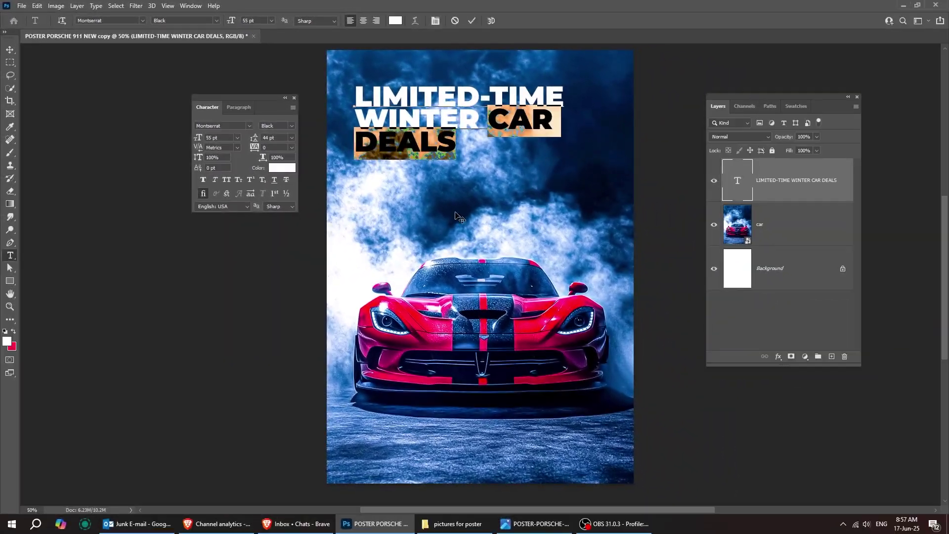
click(7, 341)
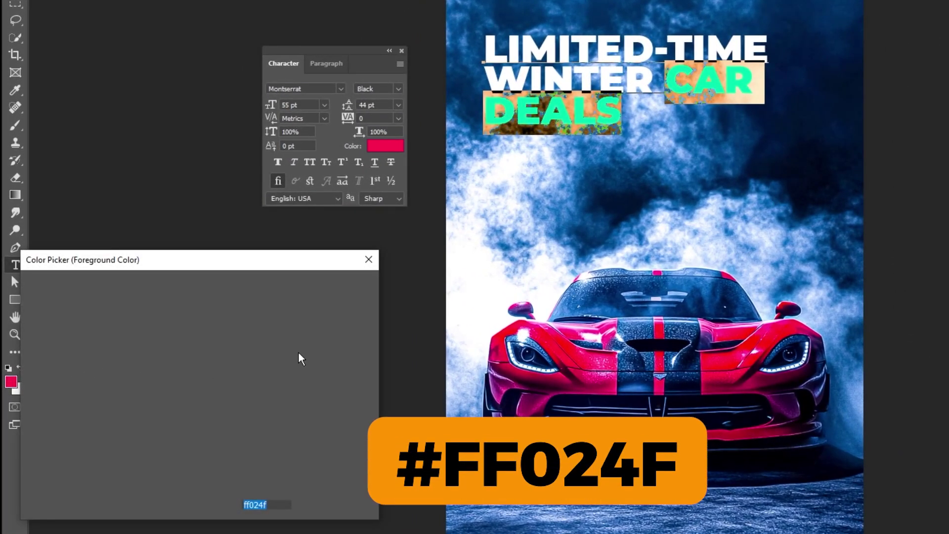
drag(299, 258, 368, 219)
click(401, 247)
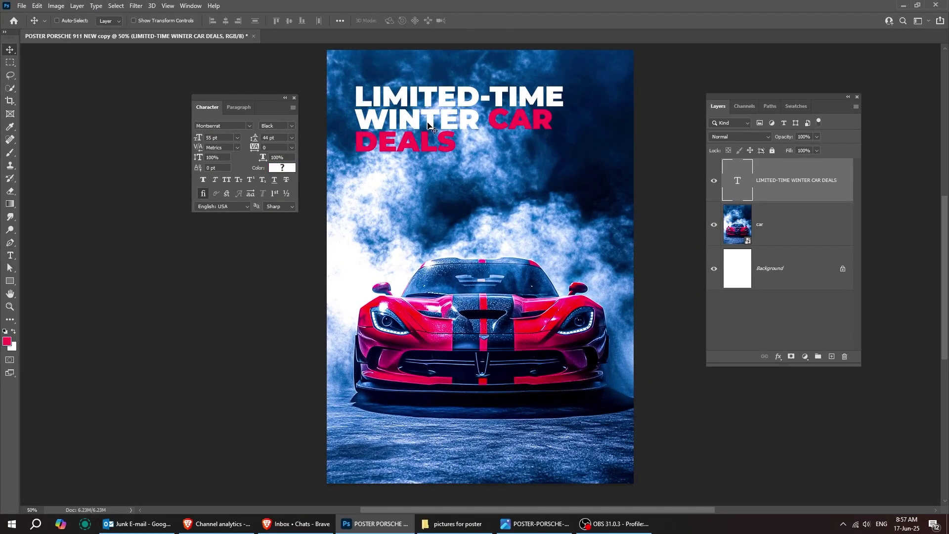
drag(441, 131, 432, 127)
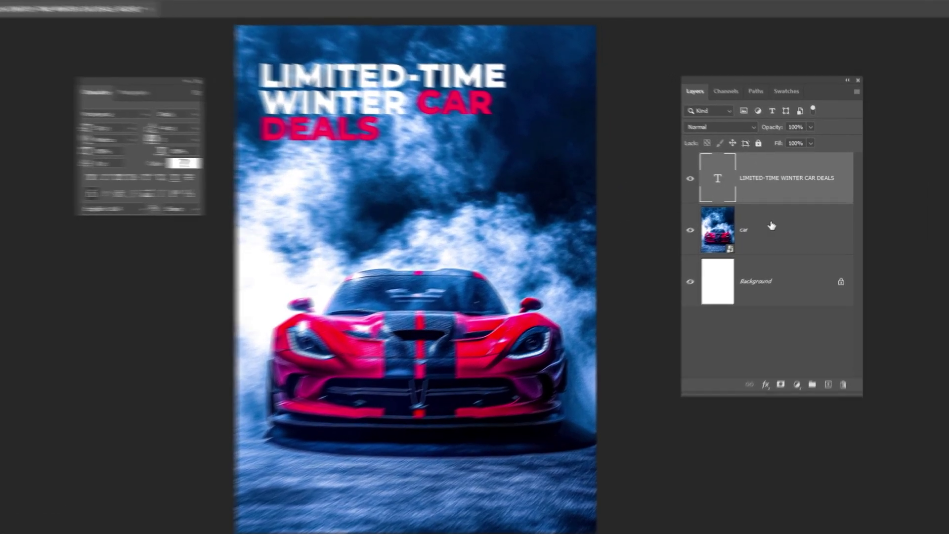
Add a Gradient fill layer directly above the car layer using the Basics preset "Black, White"
click(782, 225)
click(800, 446)
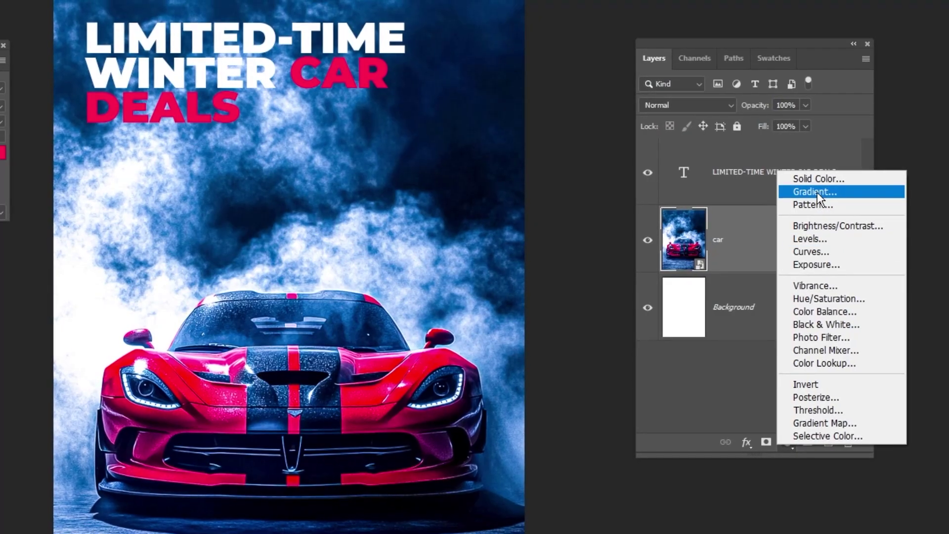
click(817, 191)
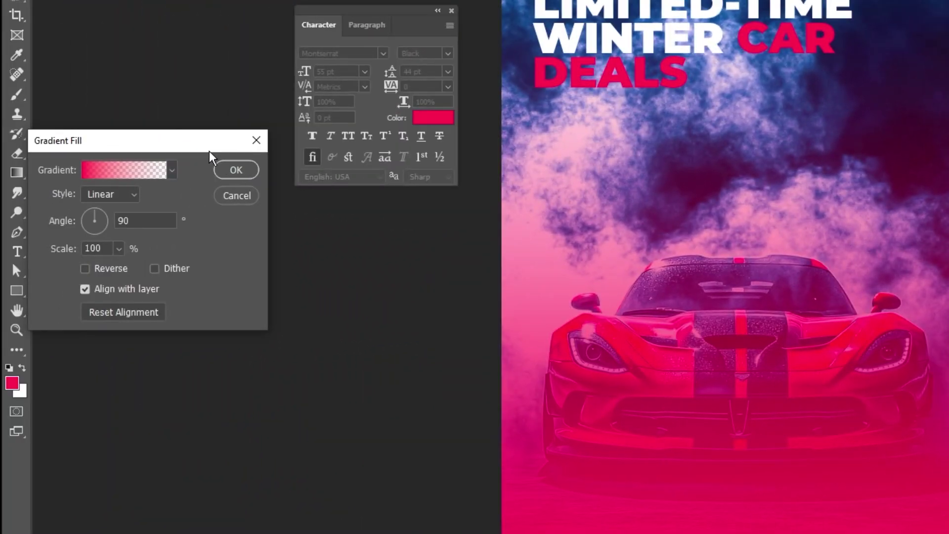
drag(210, 154, 451, 247)
click(386, 263)
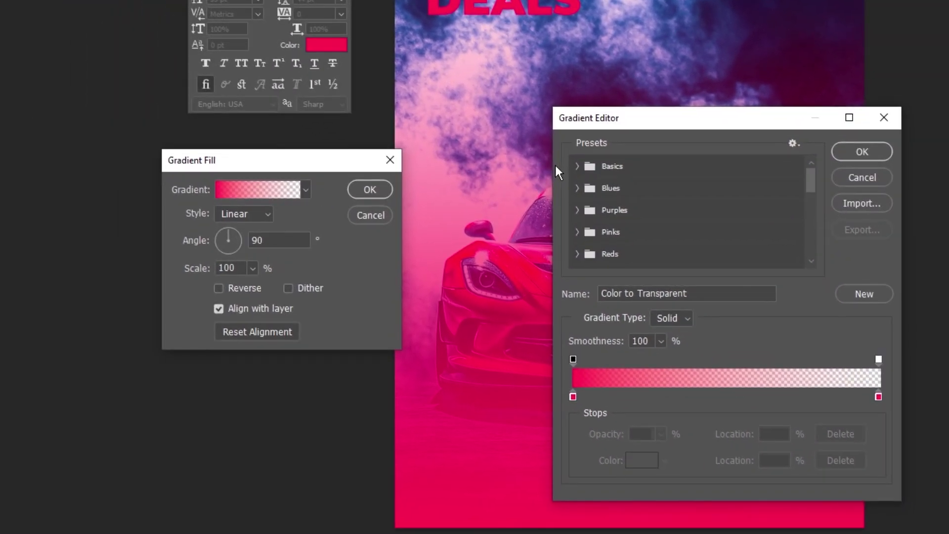
click(576, 166)
click(644, 187)
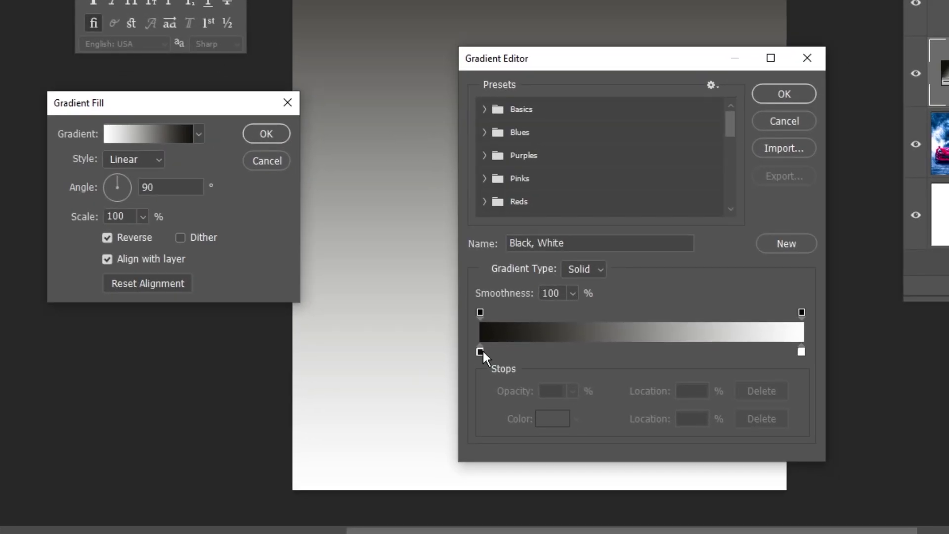
Reverse the gradient fill and set both of its color stops to black (000000)
click(573, 397)
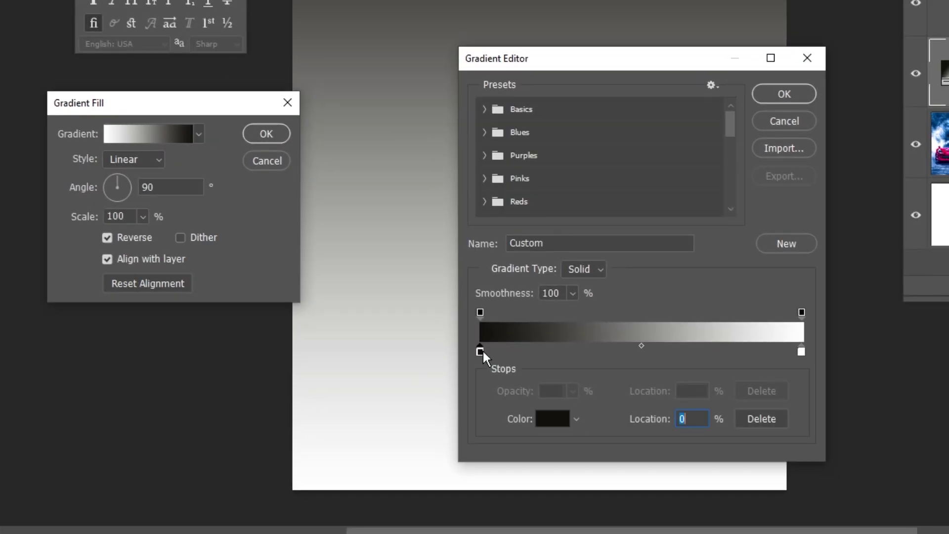
click(550, 419)
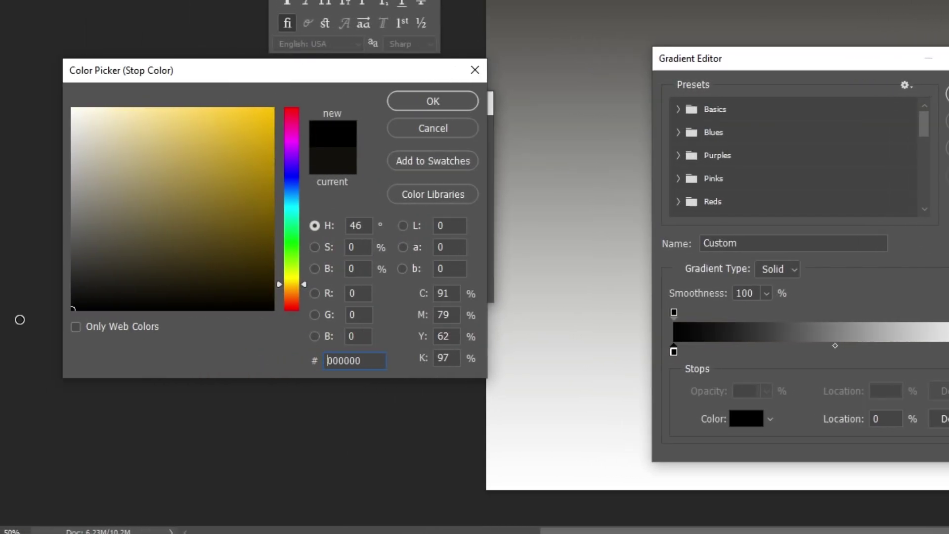
click(444, 104)
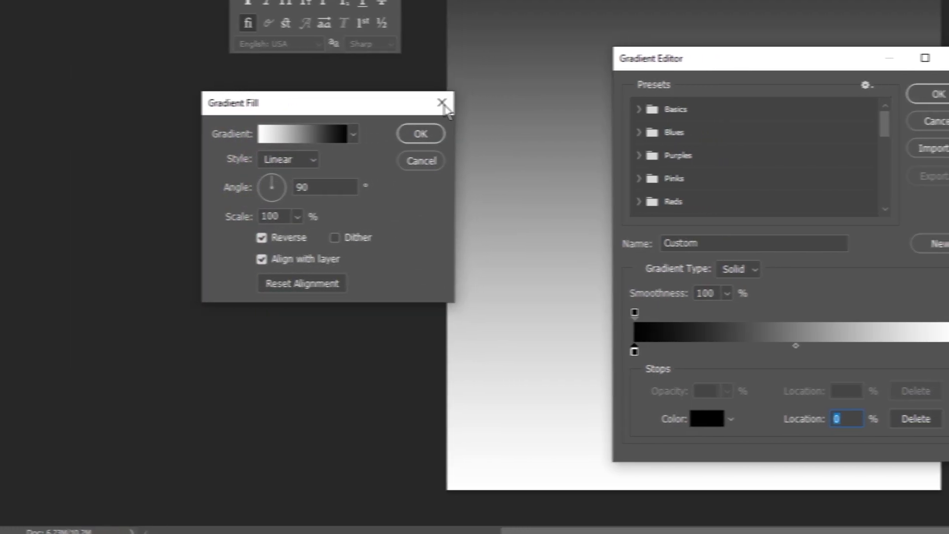
drag(546, 60, 448, 22)
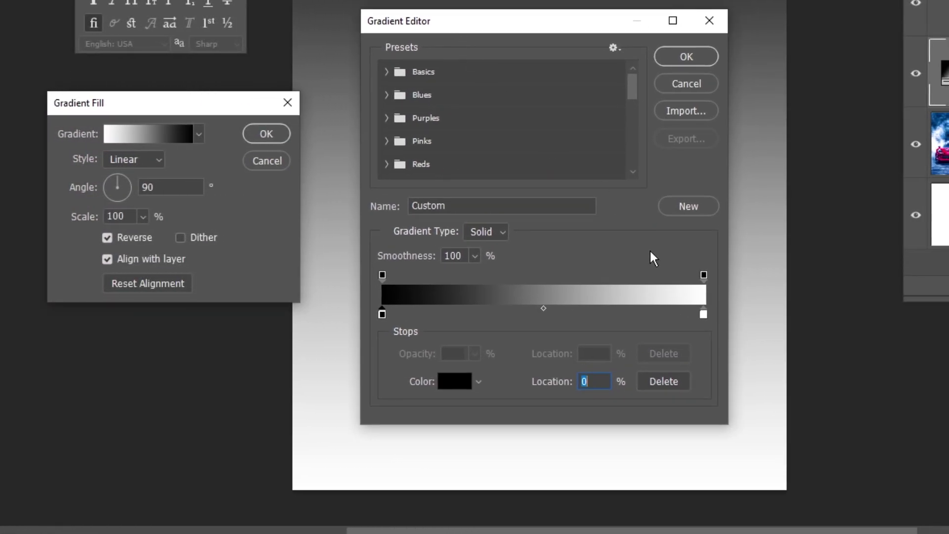
double_click(704, 315)
drag(45, 262, 21, 355)
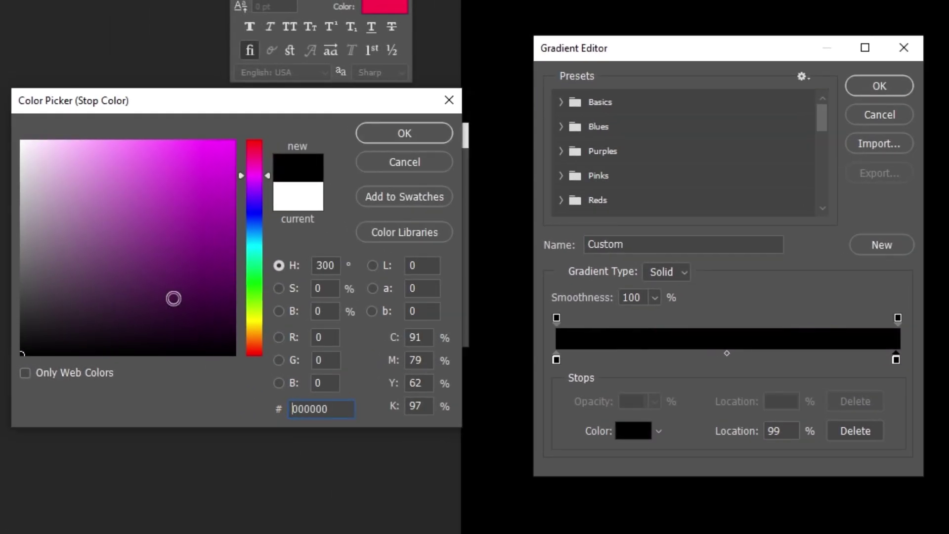
click(368, 141)
Set the gradient's end opacity stop to 0% and apply the gradient fill
click(895, 319)
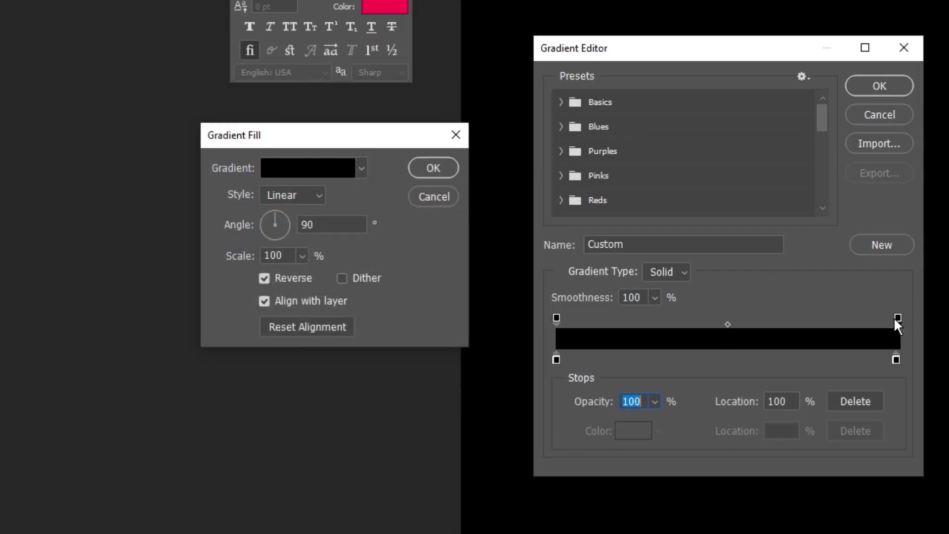
text(0)
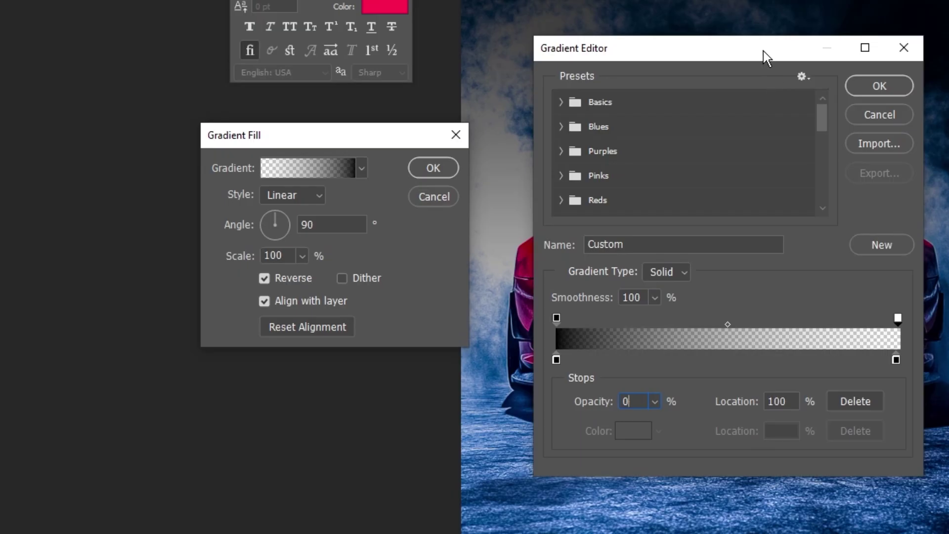
drag(763, 51, 721, 47)
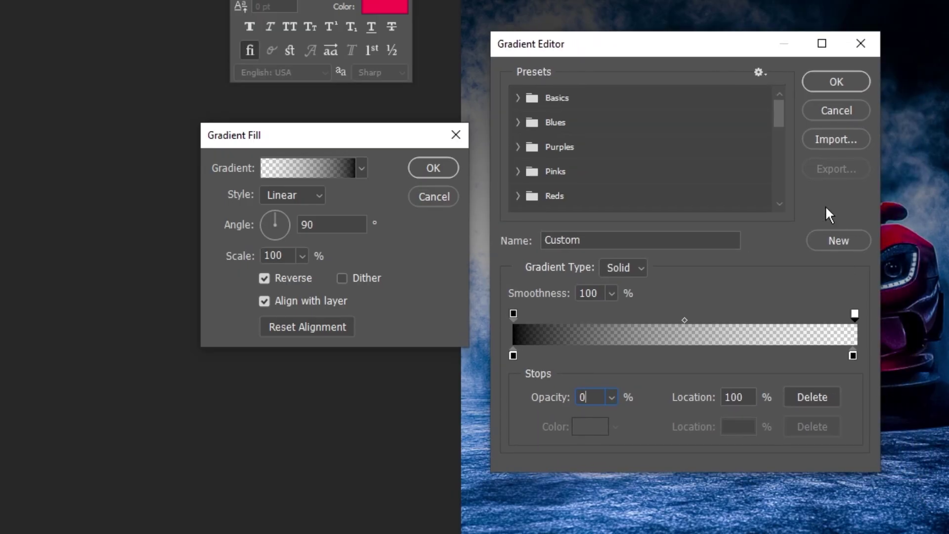
click(826, 83)
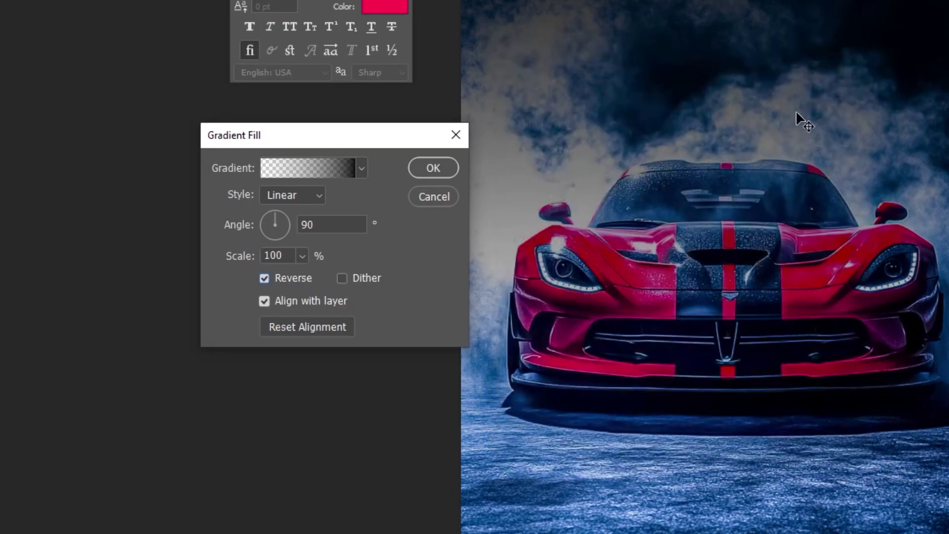
click(430, 167)
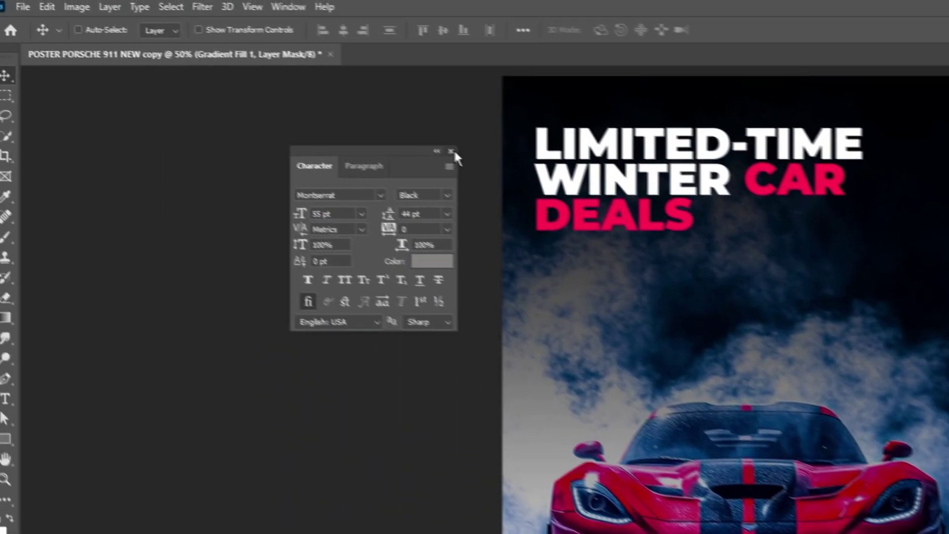
Close the character settings and set up a Soft Round brush at 127 px, 0% hardness and 52% flow
click(198, 55)
key(b)
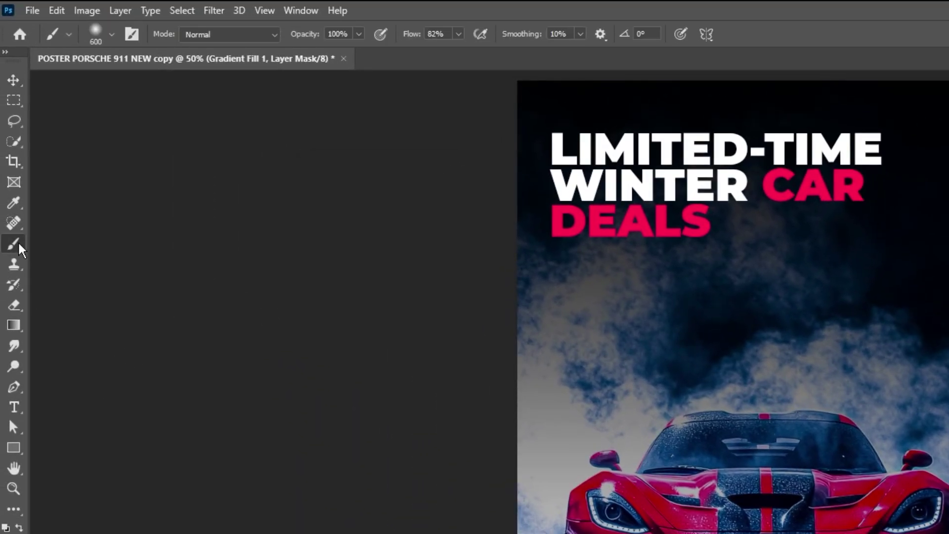
click(111, 35)
click(149, 87)
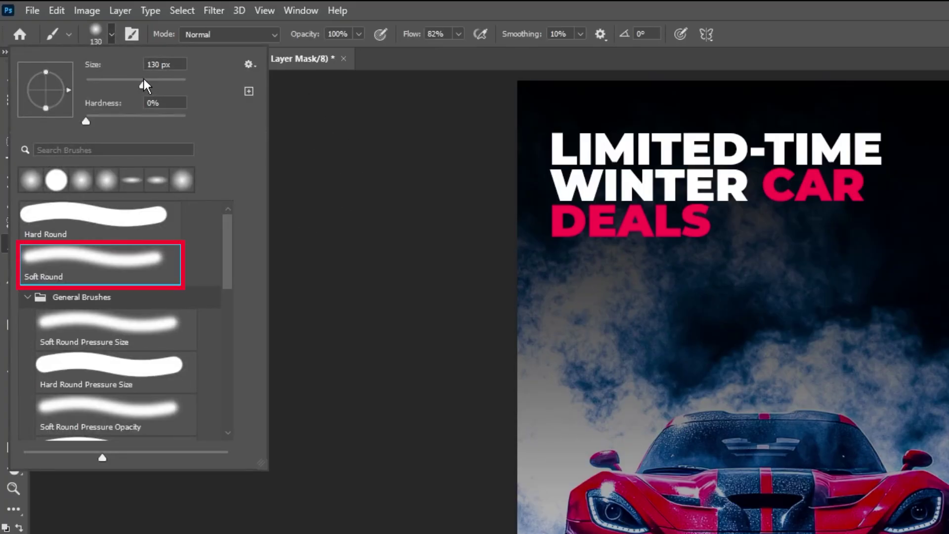
click(111, 41)
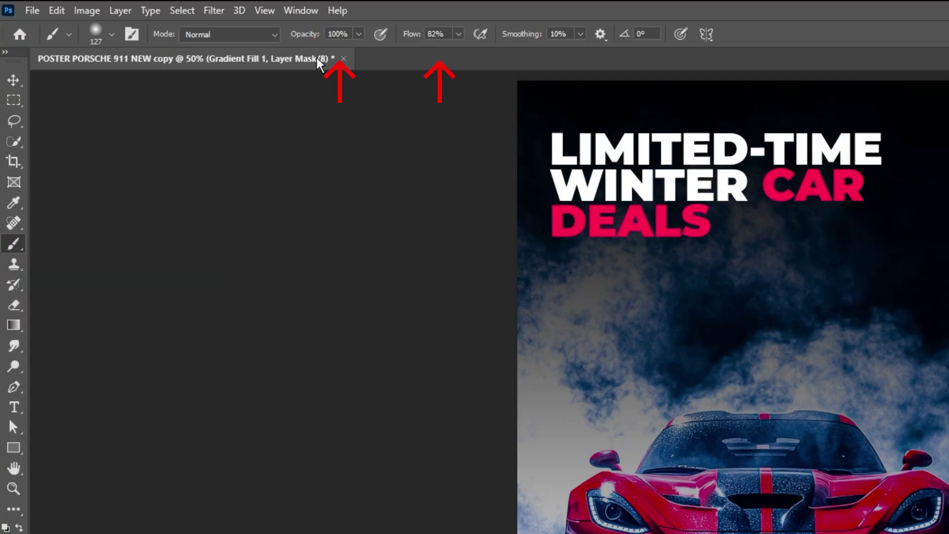
click(457, 36)
drag(439, 55, 436, 55)
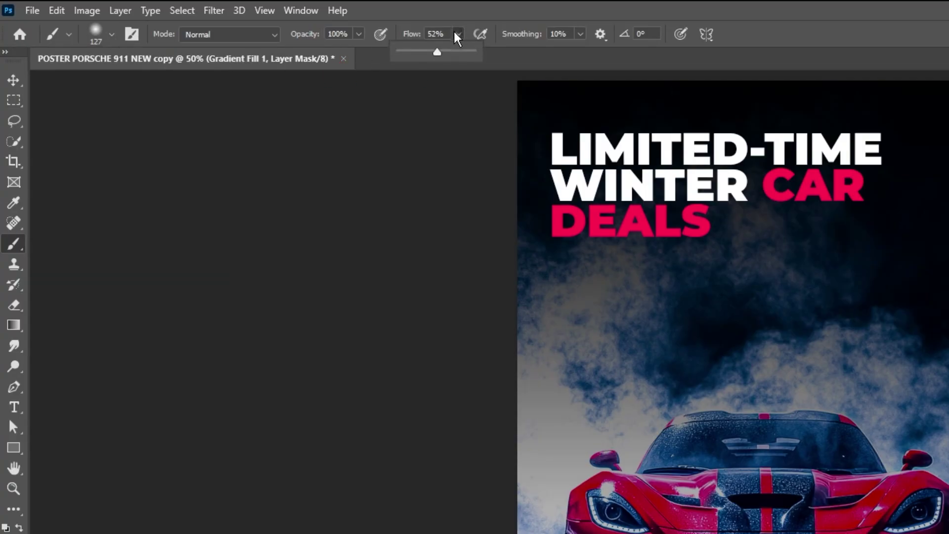
click(457, 34)
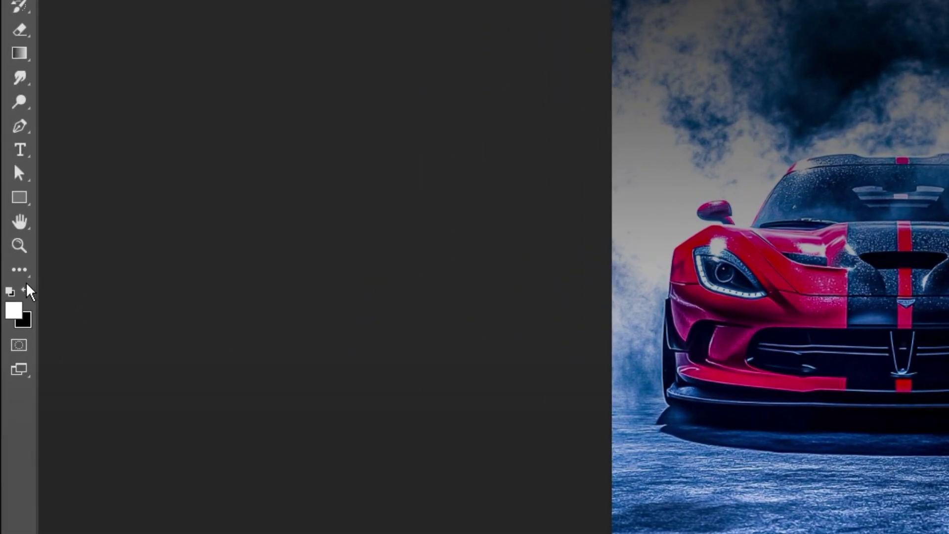
Paint black on the gradient fill's mask over the car, the ground and the smoke beside the car
click(14, 331)
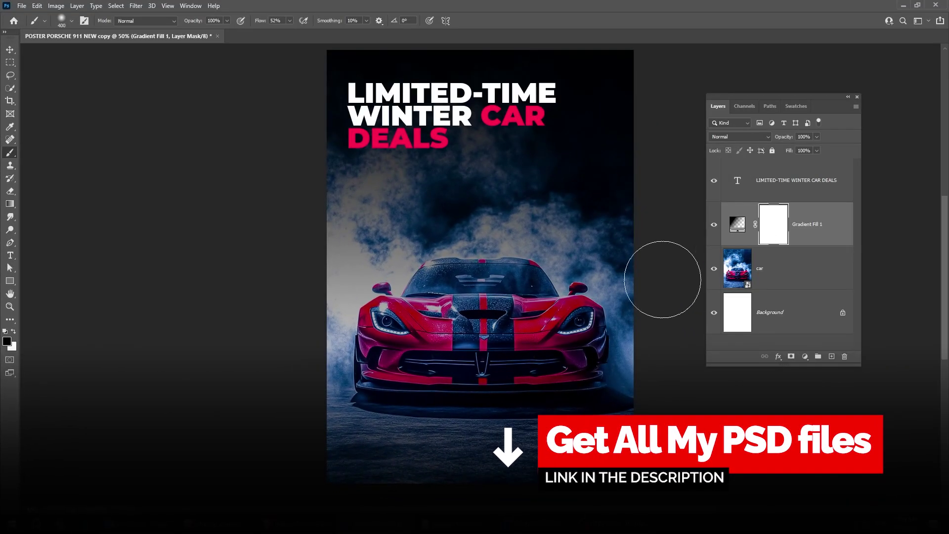
mouse_move(700, 241)
mouse_down()
mouse_move(880, 262)
mouse_move(928, 213)
mouse_up()
mouse_move(550, 280)
mouse_down()
mouse_move(410, 352)
mouse_move(473, 421)
mouse_up()
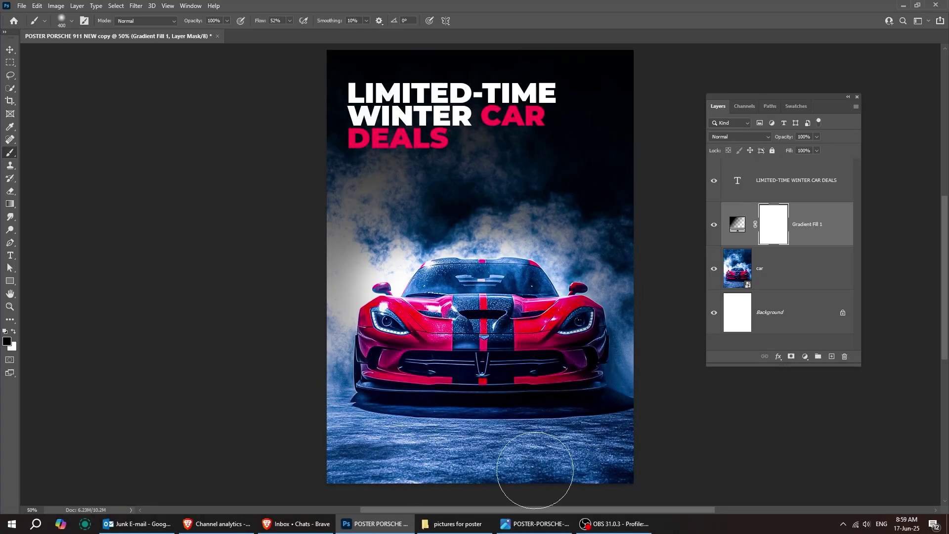
mouse_move(364, 414)
mouse_down()
mouse_move(437, 268)
mouse_move(523, 227)
mouse_move(630, 216)
mouse_move(627, 198)
mouse_move(600, 202)
mouse_up()
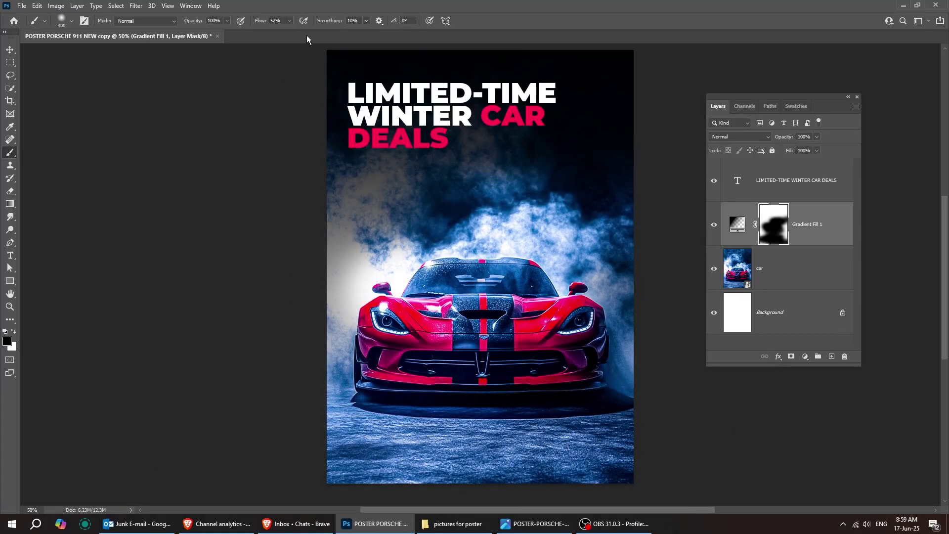
Paint black over the lower part of the gradient fill's mask with the brush at 21% flow and 600 px, and compare with the layer hidden
click(289, 20)
drag(290, 31, 274, 32)
key(bracketright)
key(bracketright)
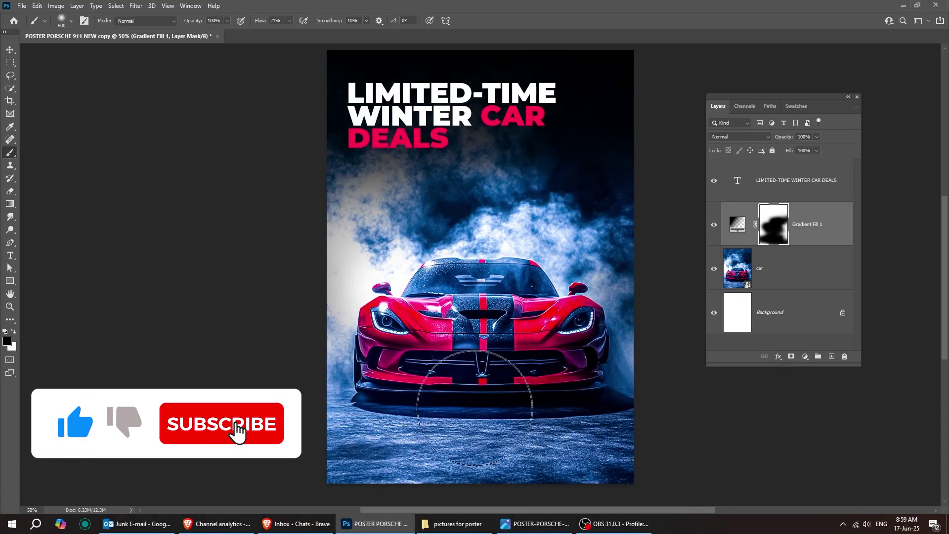
mouse_move(631, 468)
mouse_down()
mouse_move(320, 414)
mouse_move(412, 311)
mouse_move(618, 291)
mouse_up()
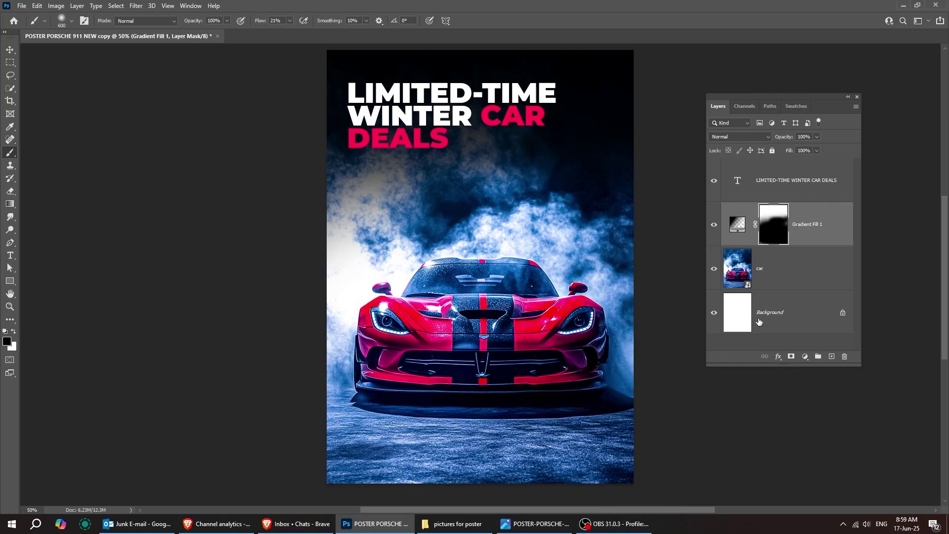
click(715, 225)
click(714, 225)
click(9, 51)
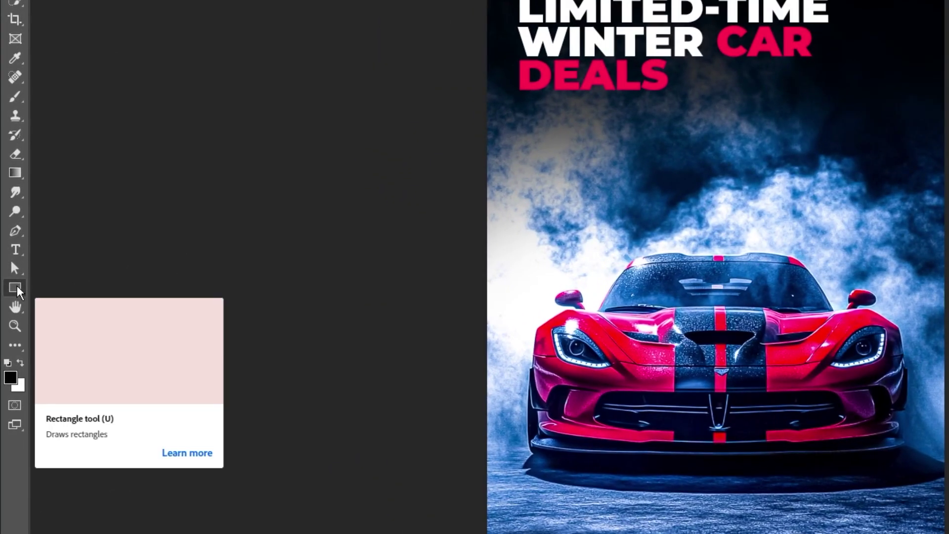
Draw a rectangle about 1093 × 188 px between the headline and the car, and give it no stroke
click(15, 288)
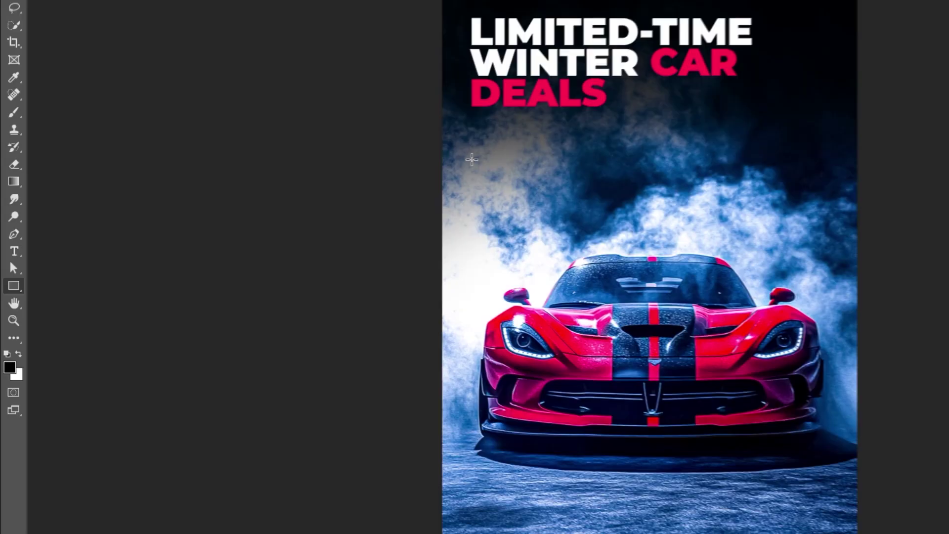
drag(467, 159, 833, 222)
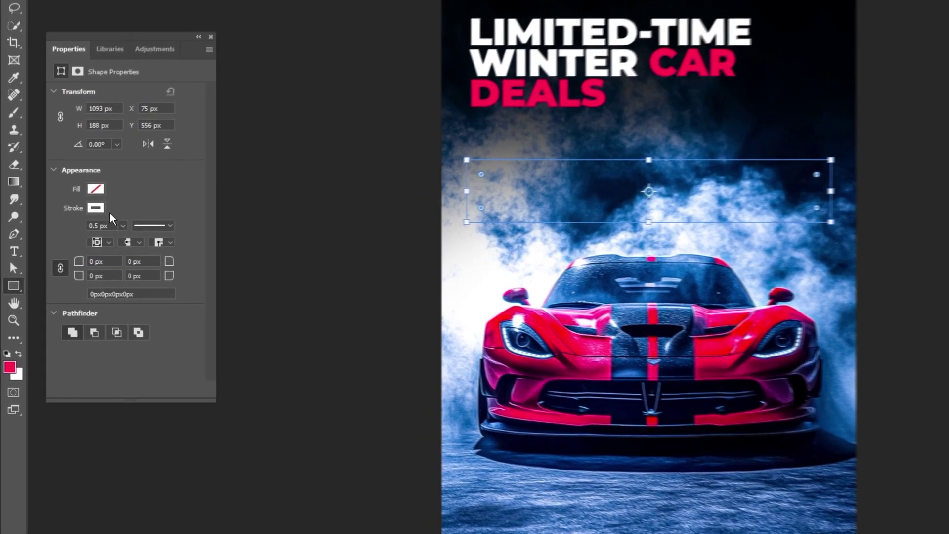
click(94, 209)
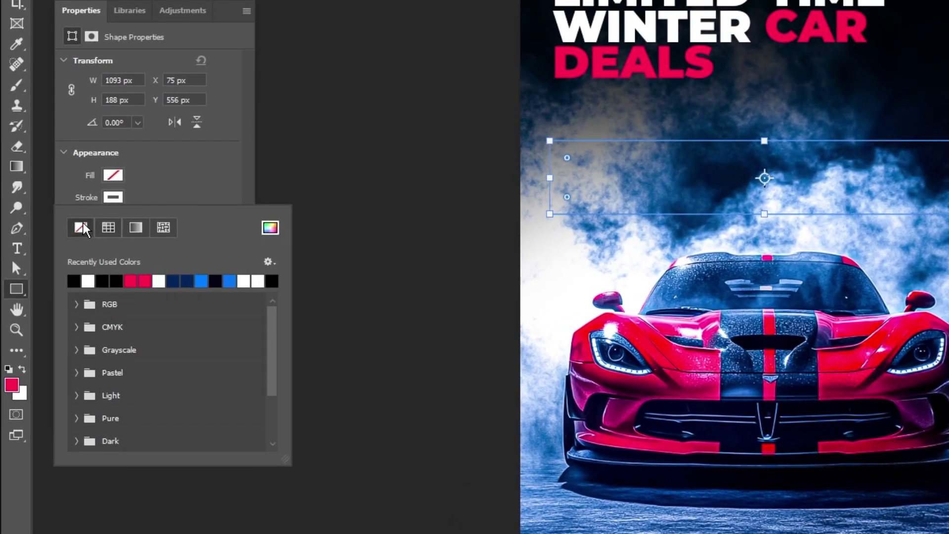
click(81, 227)
Fill the rectangle with solid black (000000) and close its shape properties
click(113, 178)
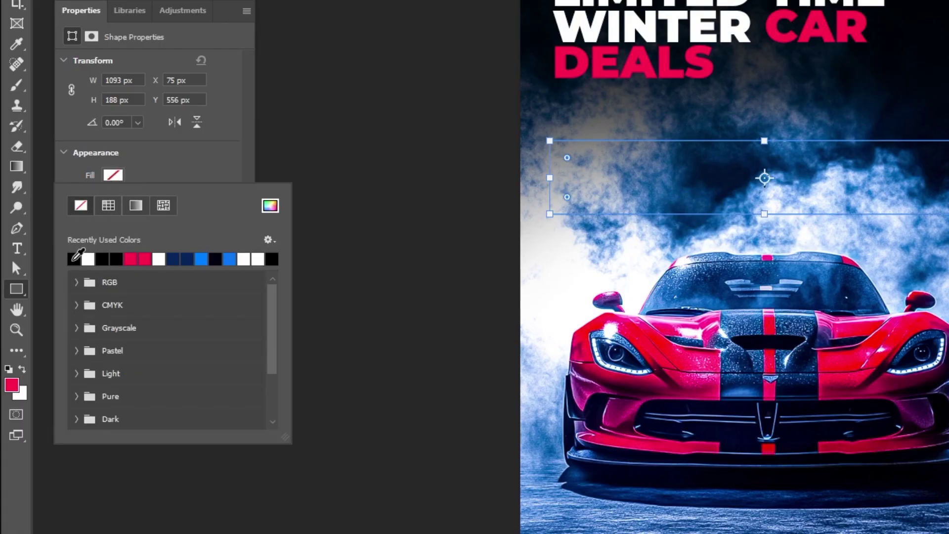
click(74, 259)
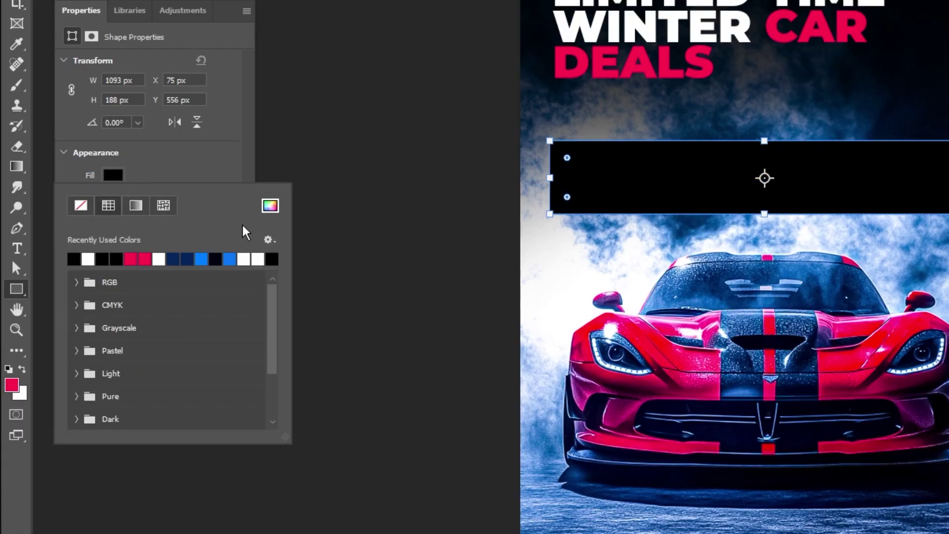
click(270, 205)
drag(177, 380, 78, 444)
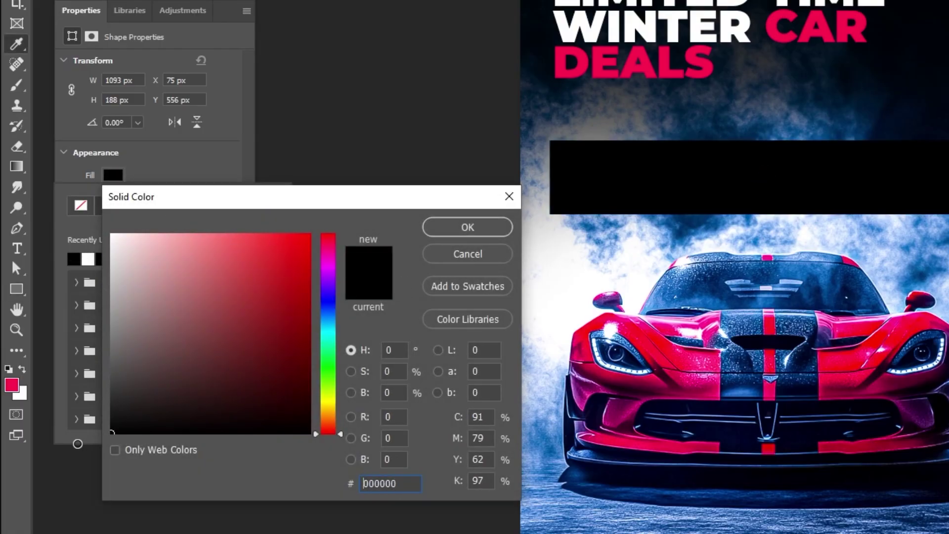
click(468, 227)
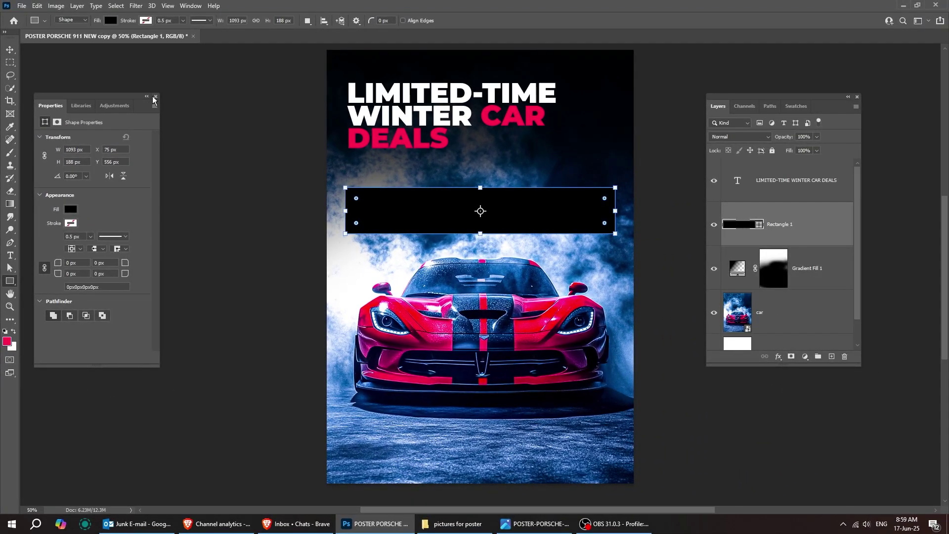
click(198, 50)
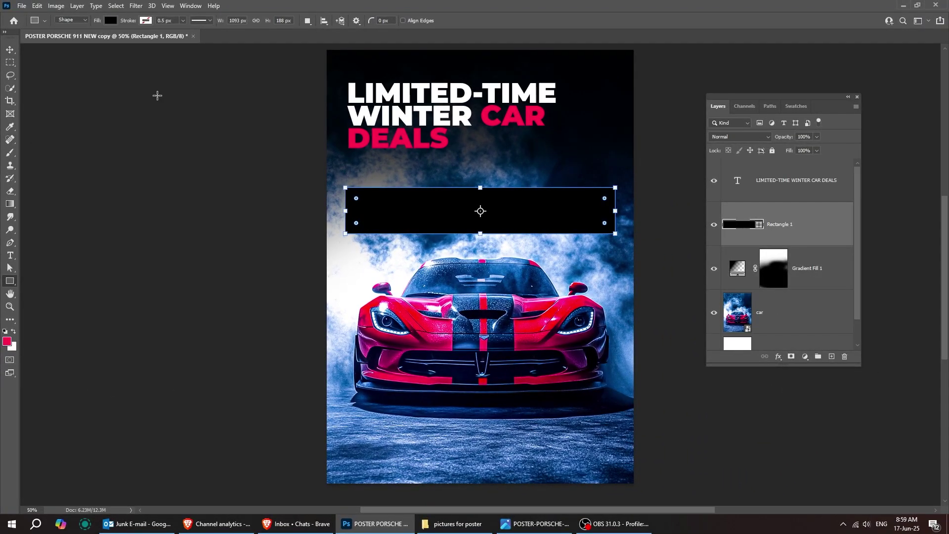
Center the rectangle horizontally on the poster using a selection of the whole canvas, and clear the selection
click(10, 51)
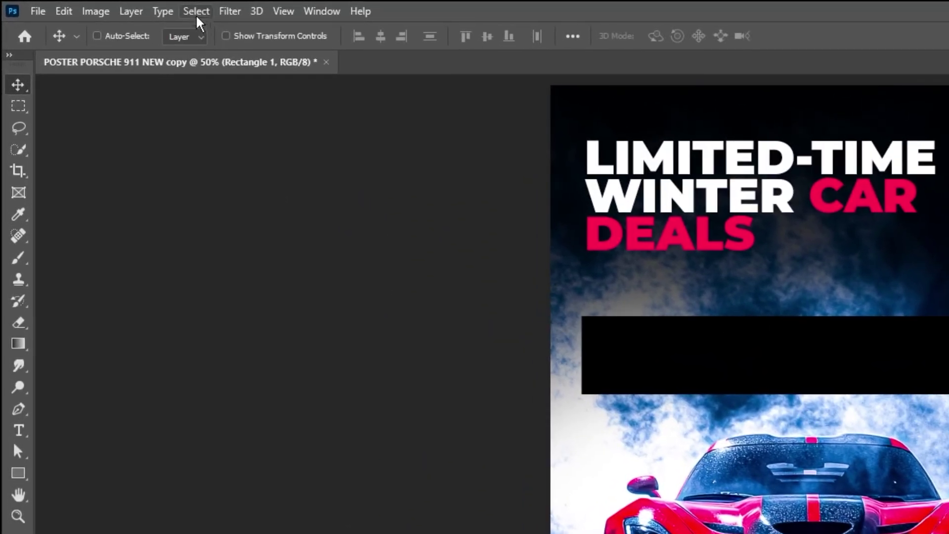
click(115, 5)
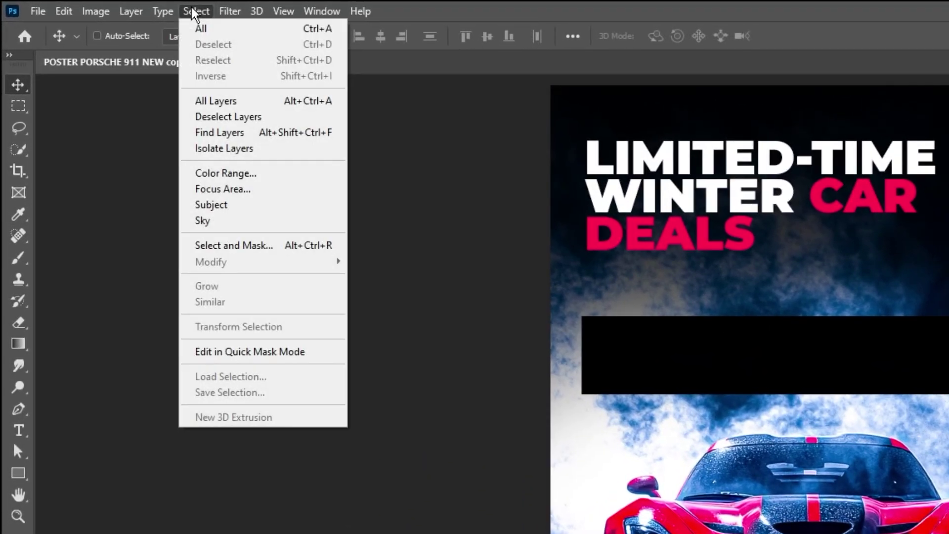
click(206, 28)
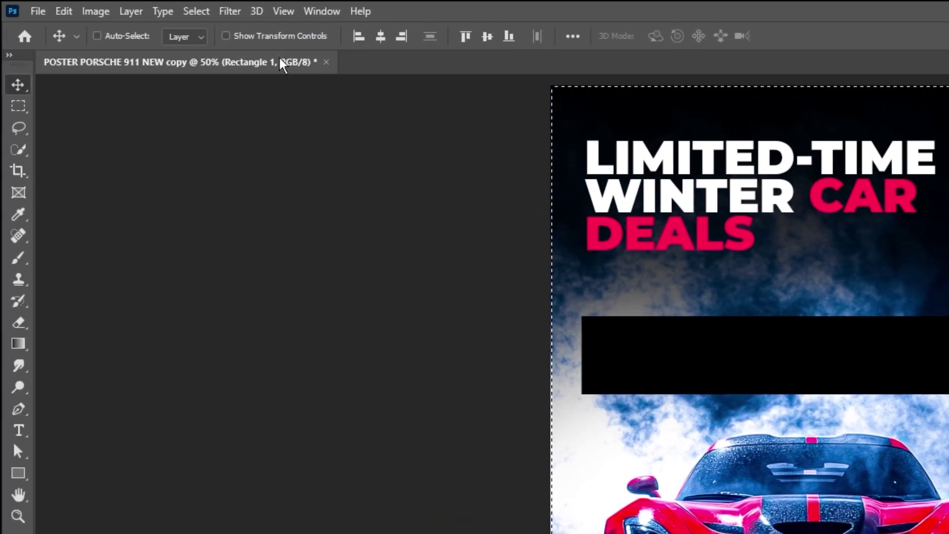
click(188, 12)
click(203, 42)
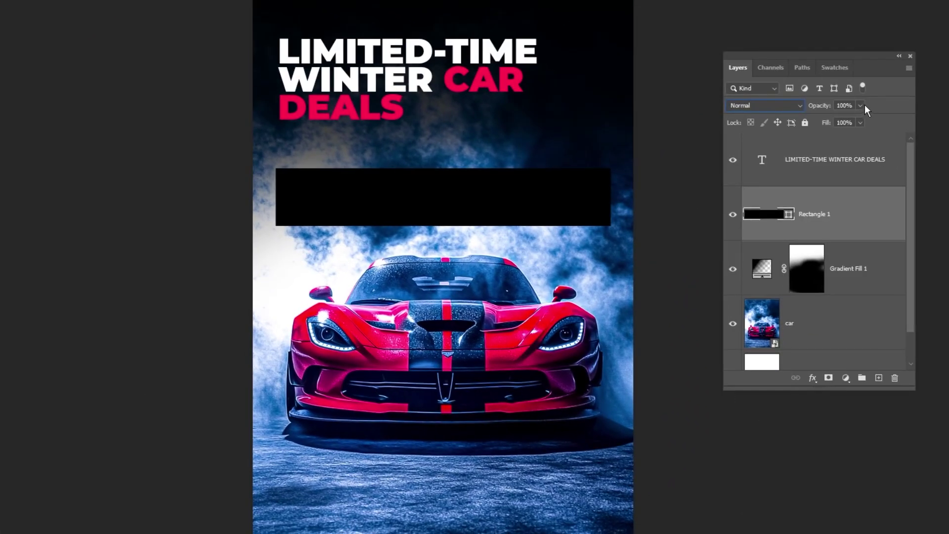
Lower the rectangle layer's opacity to 83% and nudge the rectangle slightly upward
click(861, 105)
drag(853, 119, 852, 119)
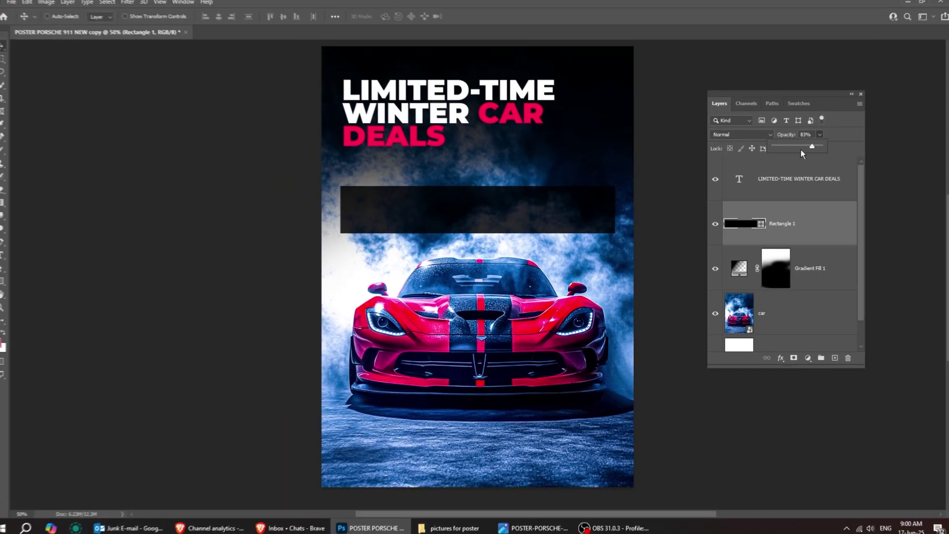
click(495, 193)
key(shift+Up)
key(shift+Up)
key(shift+Up)
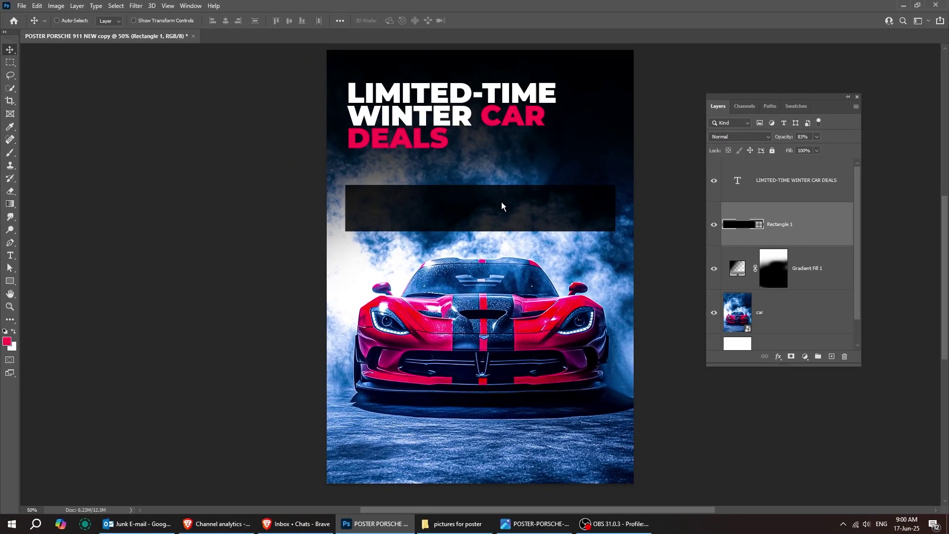
Add the two-line text "0% FINANCING / AVAILABLE" just above the dark rectangle
ctrl+click(465, 207)
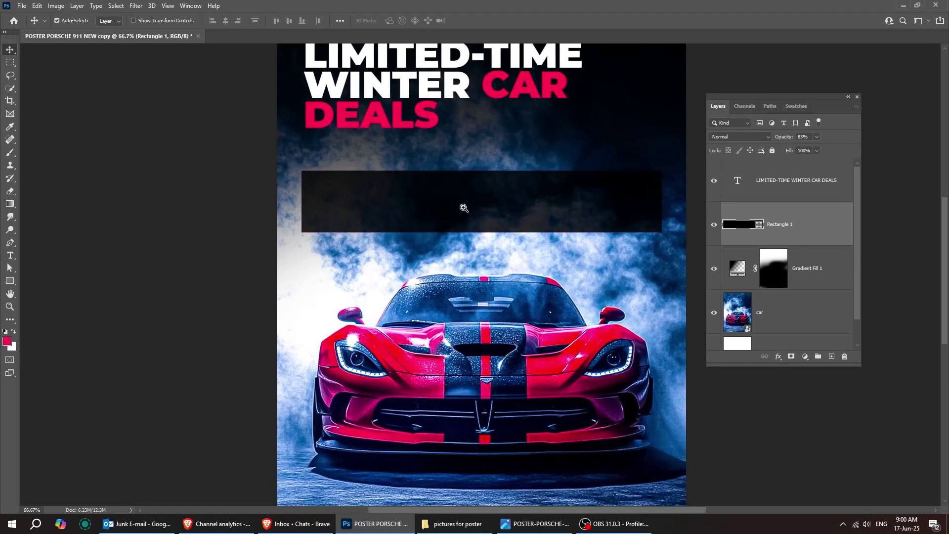
drag(464, 208, 409, 242)
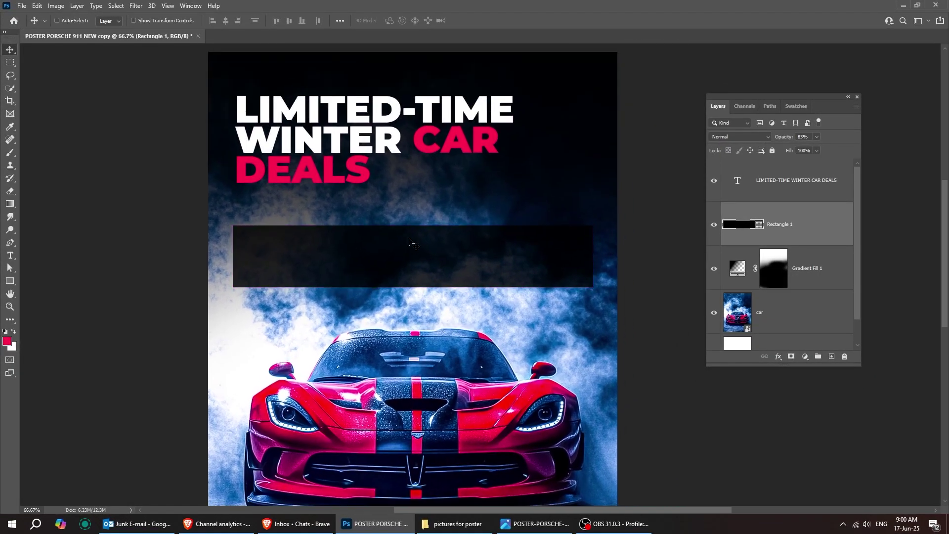
key(t)
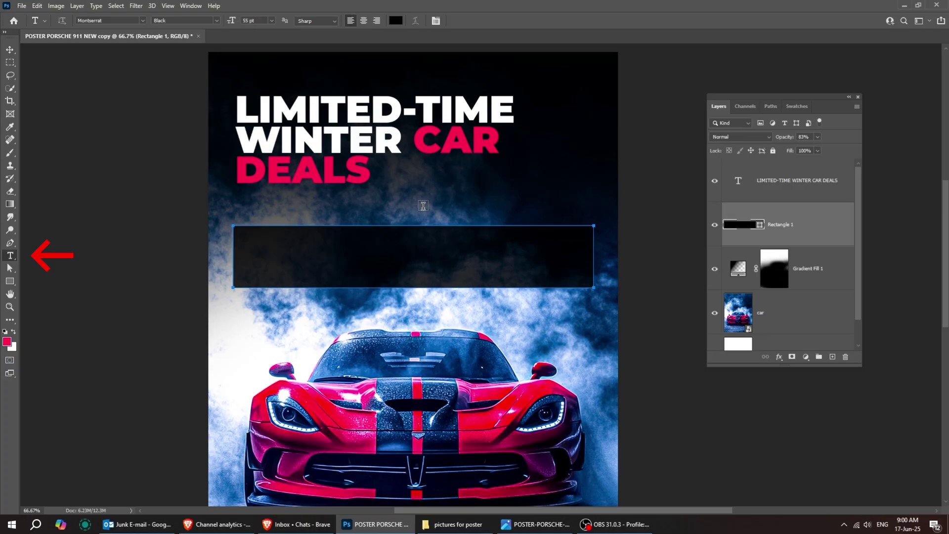
click(423, 205)
text(0%)
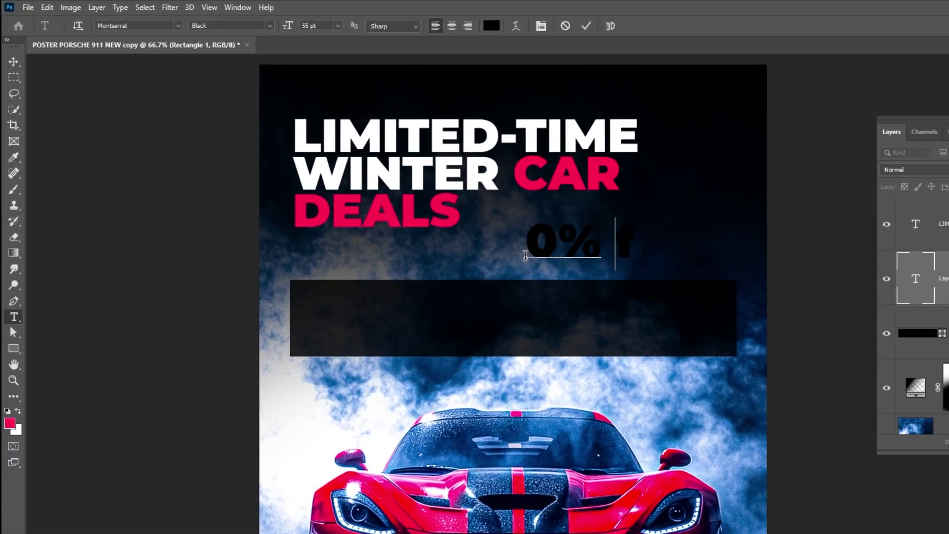
text( FINANCING)
key(Return)
text(AVAILABLE)
key(ctrl+Return)
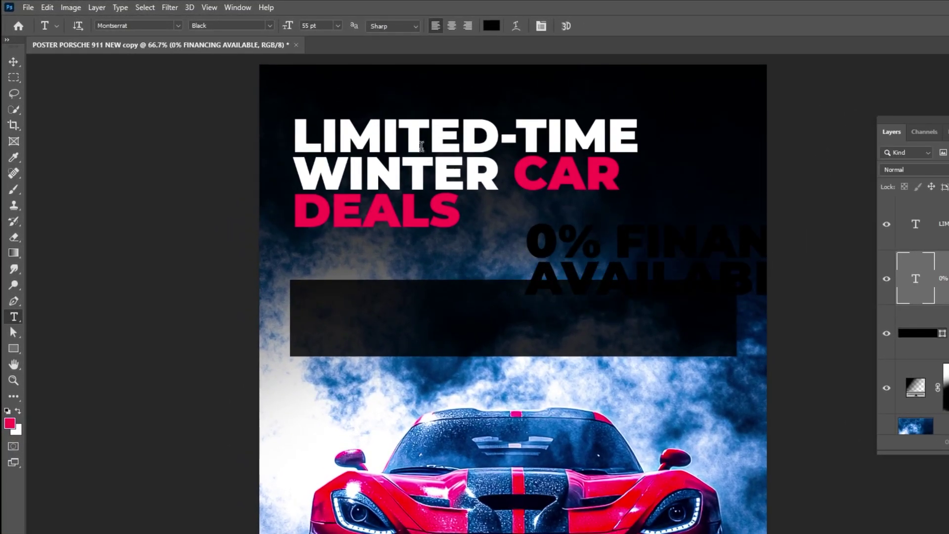
Set the financing text's color to white (ffffff)
click(489, 26)
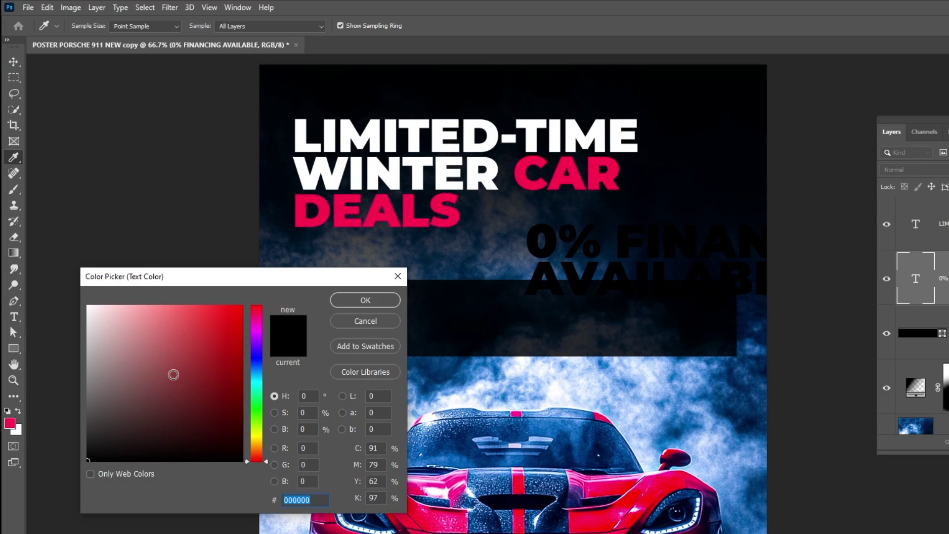
text(ffffff)
click(365, 300)
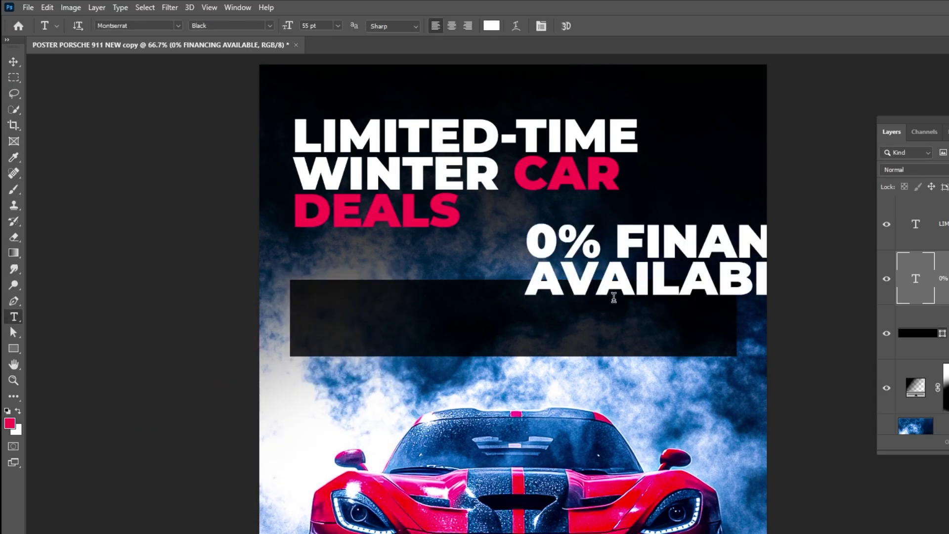
Scale the financing text down to about 41% and move it into the left part of the dark rectangle
key(ctrl+t)
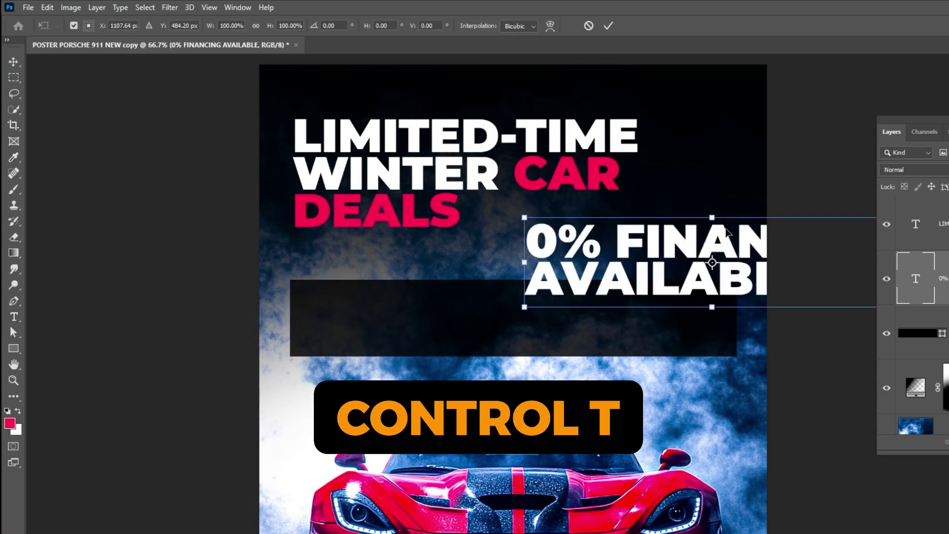
drag(716, 217, 702, 269)
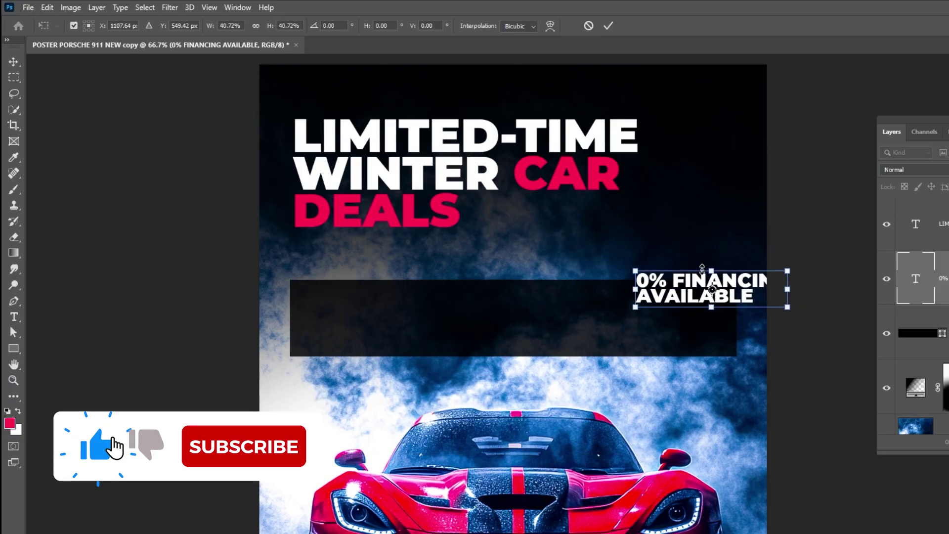
key(Return)
drag(732, 299, 413, 327)
Center-align the two financing text lines and move the text back inside the left part of the dark rectangle
key(t)
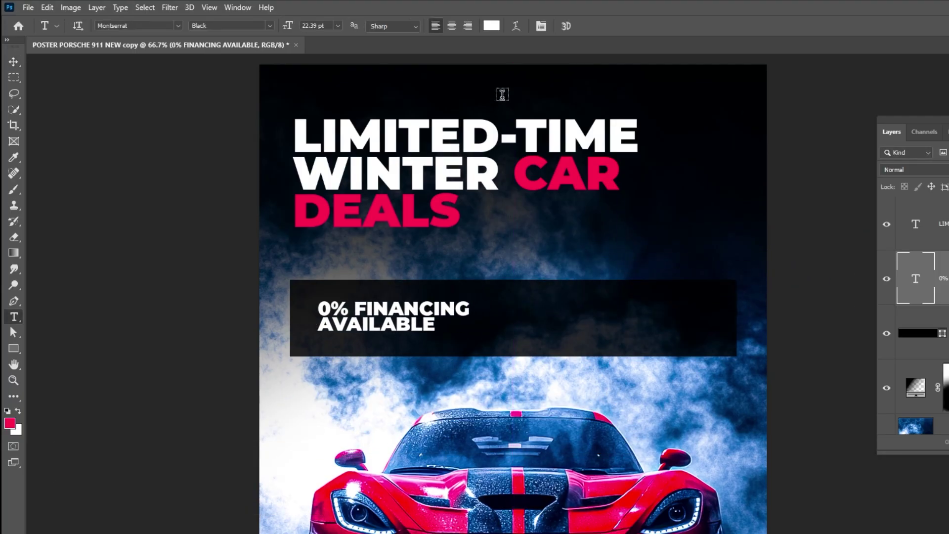
click(453, 26)
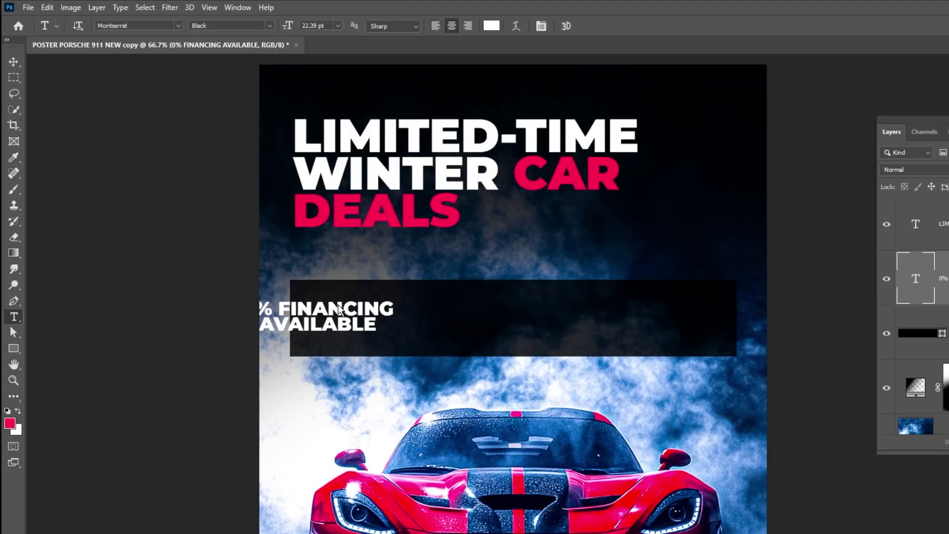
key(v)
drag(349, 322, 409, 314)
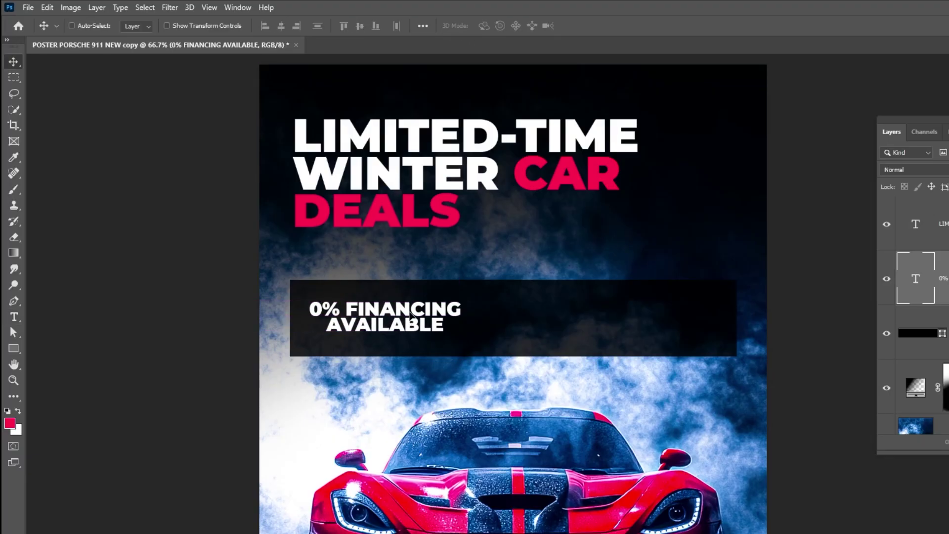
Change the financing text's style to Montserrat ExtraBold and set its leading to 22 pt
ctrl+click(413, 313)
ctrl+click(413, 313)
drag(351, 310, 390, 303)
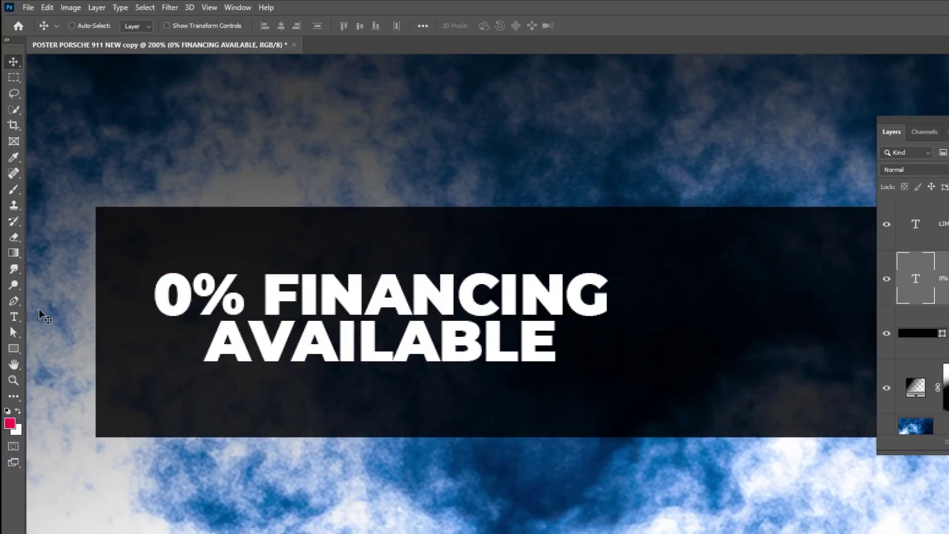
click(14, 318)
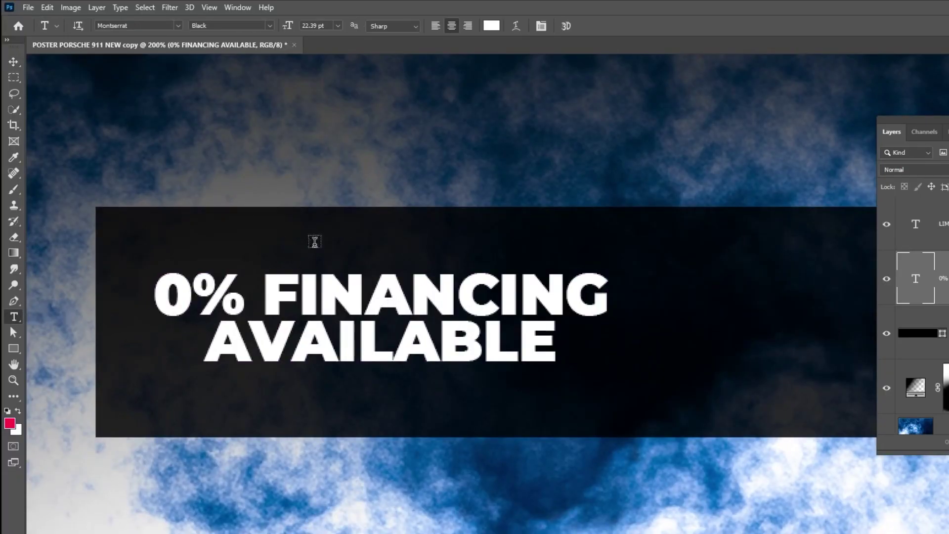
click(542, 26)
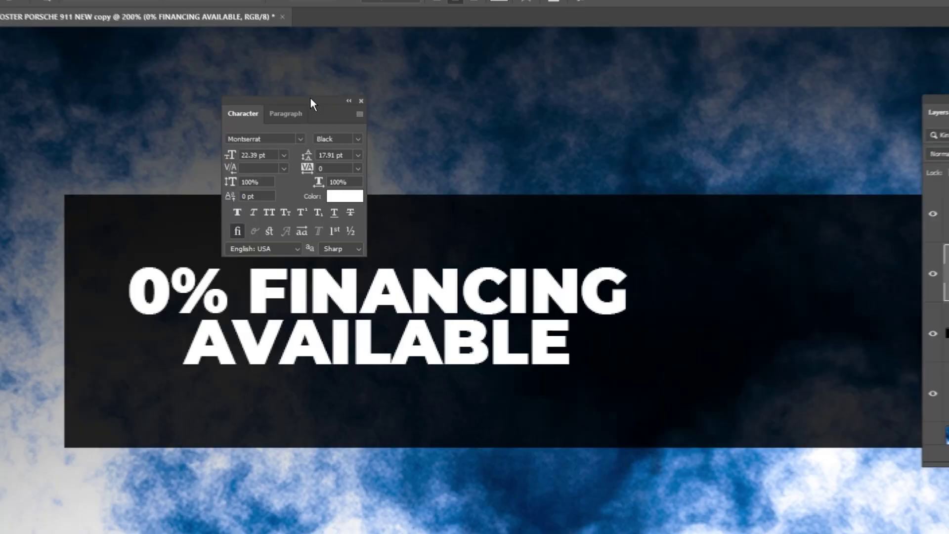
drag(321, 121, 708, 121)
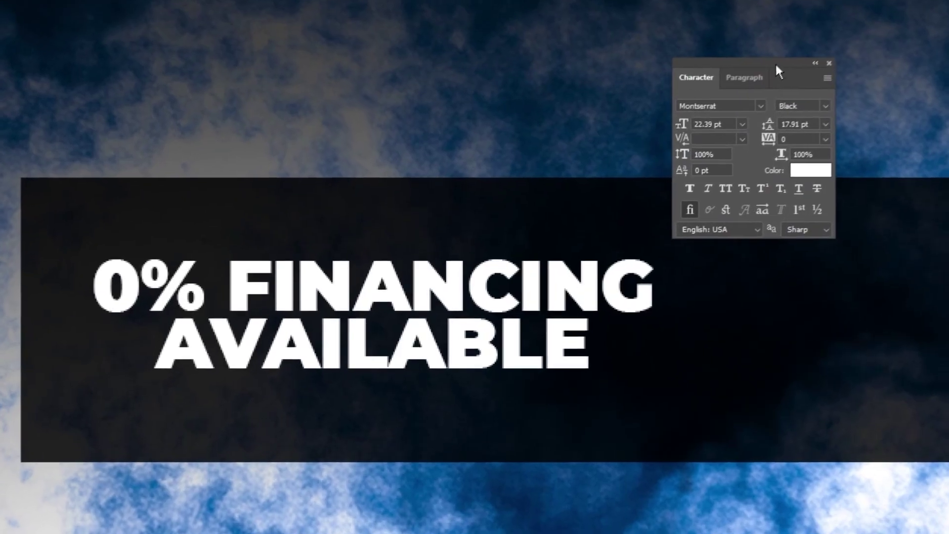
click(826, 105)
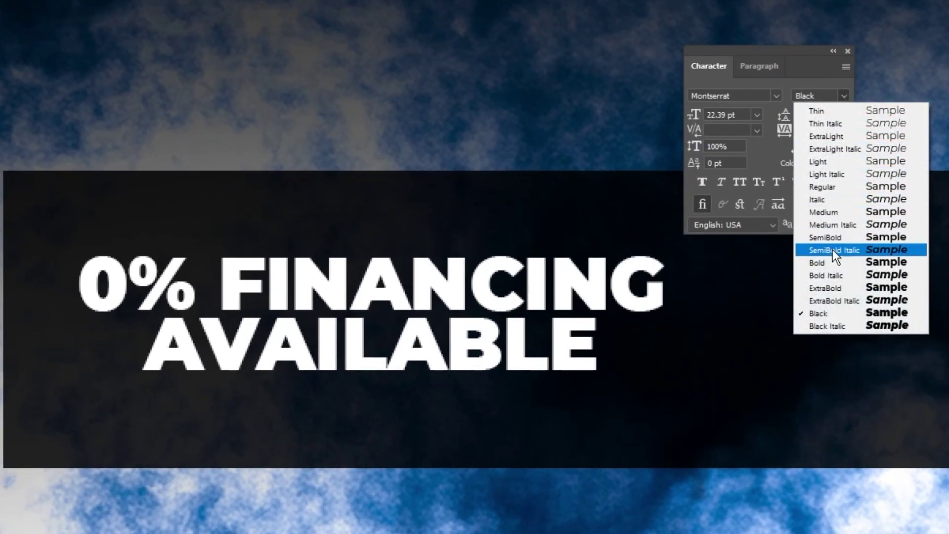
click(838, 285)
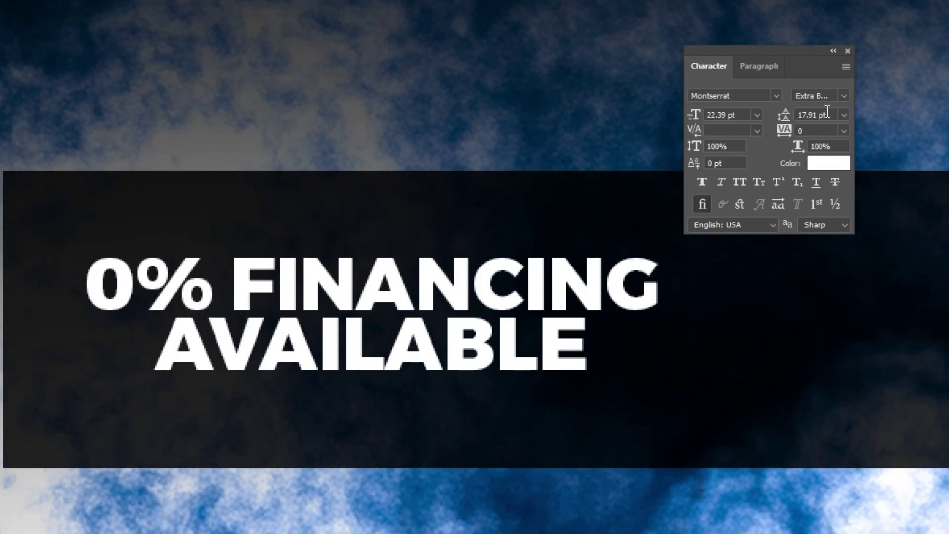
text(22)
key(Return)
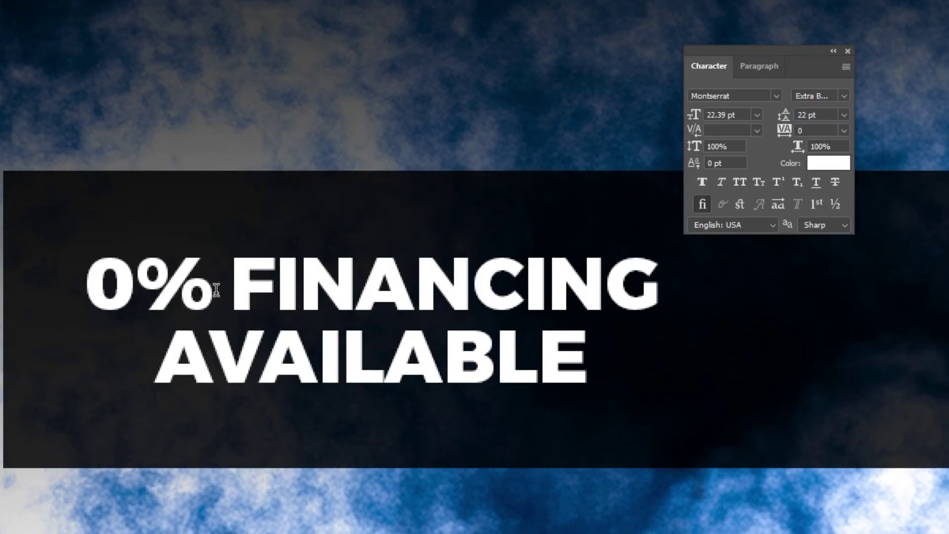
Recolor the "0%" characters of the financing text to pink-red (ff024f)
drag(216, 289, 45, 273)
click(829, 163)
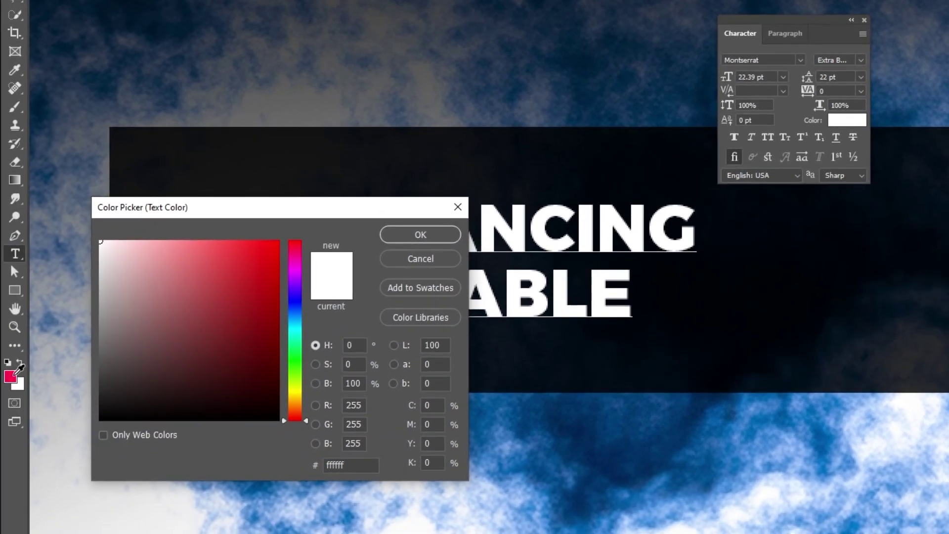
click(15, 374)
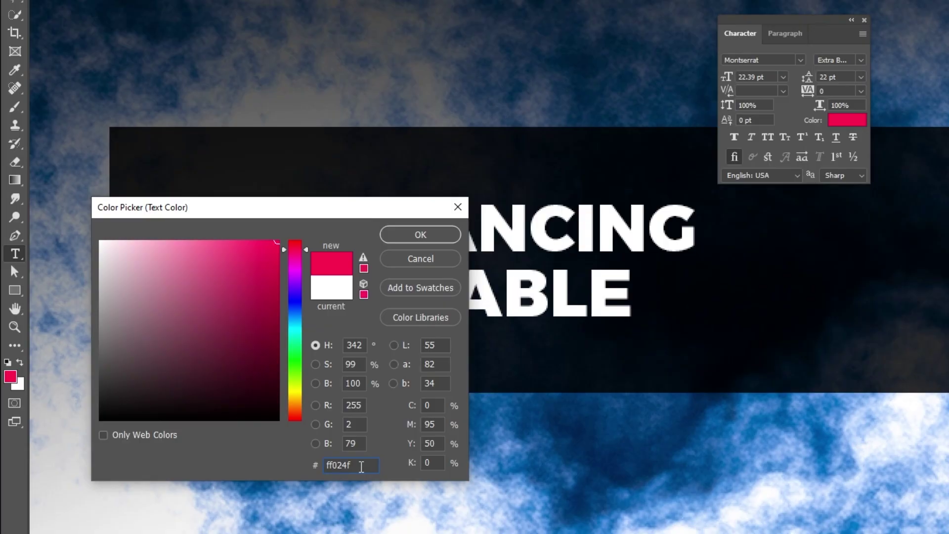
click(420, 234)
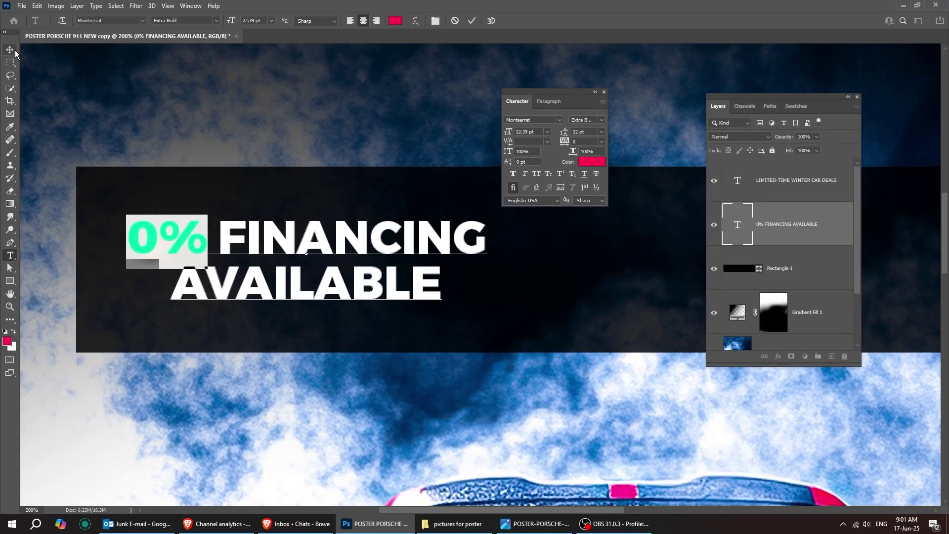
click(12, 50)
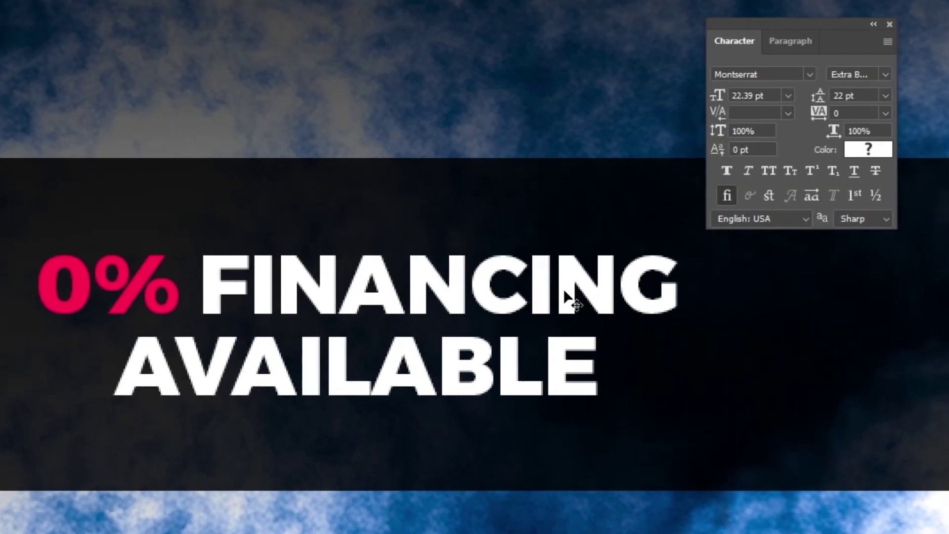
Set the financing text's tracking to -10 and move the text slightly left within the dark rectangle
drag(558, 320, 527, 320)
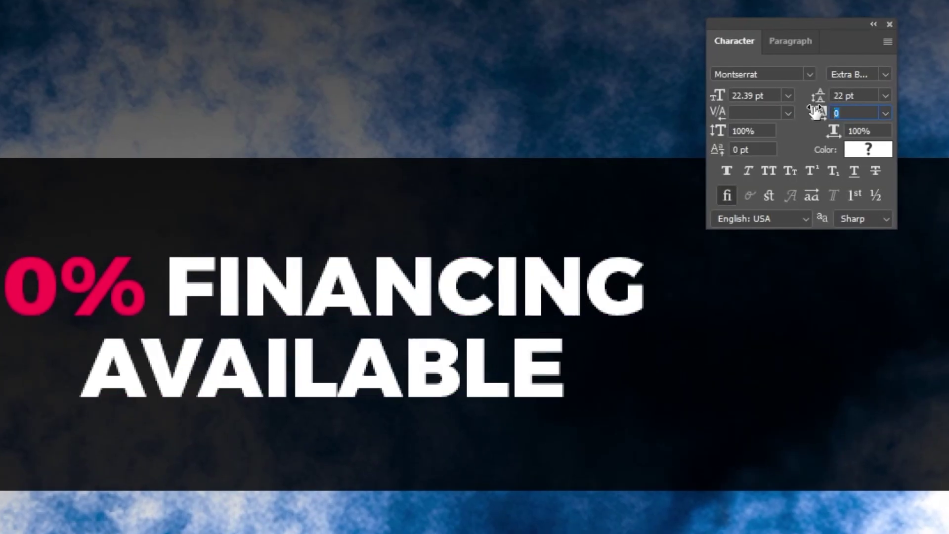
text(-10)
key(Return)
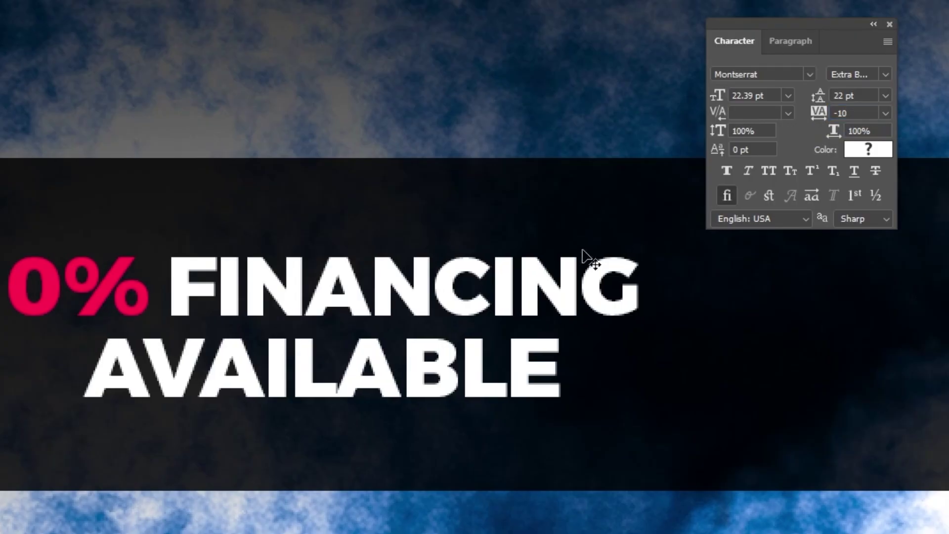
drag(486, 308, 478, 305)
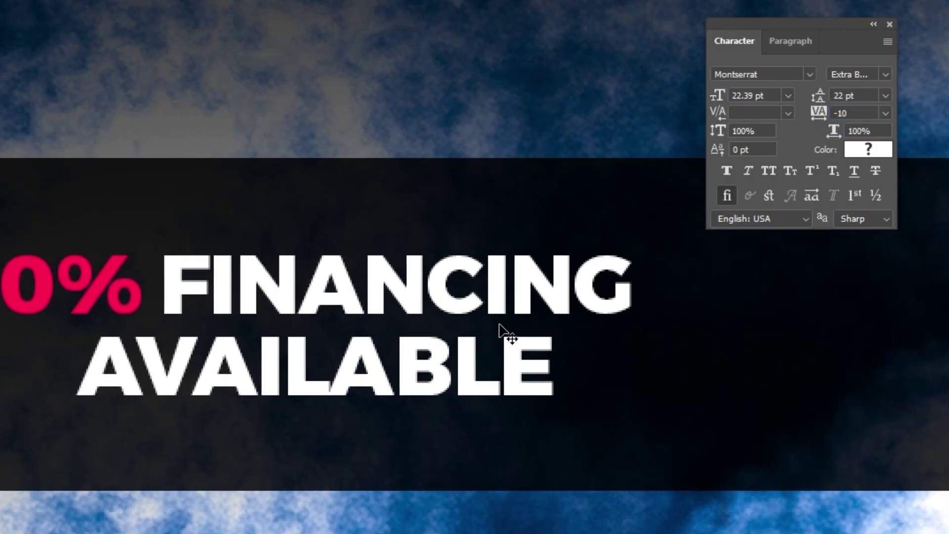
Set the financing text's size and leading to 18 pt and shift it slightly left inside the dark rectangle
key(Tab)
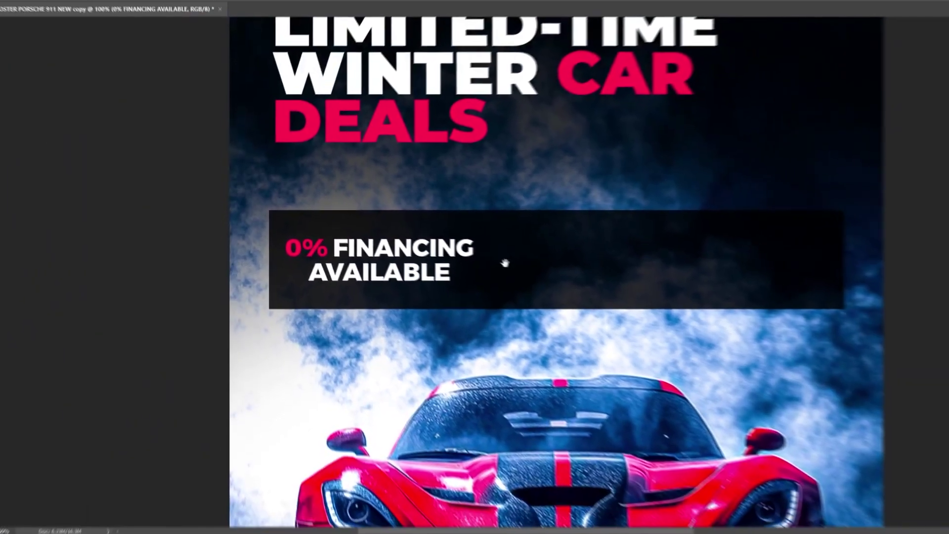
drag(688, 319, 375, 245)
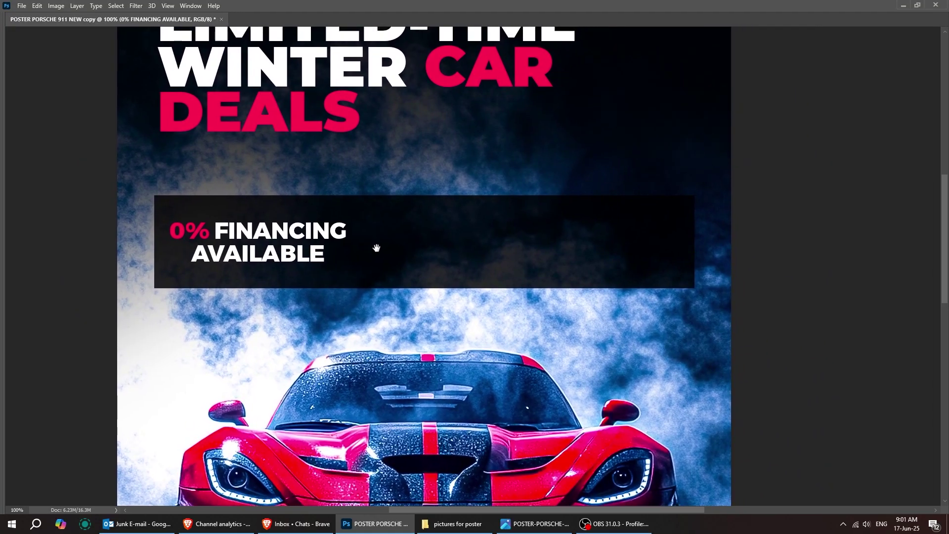
key(Tab)
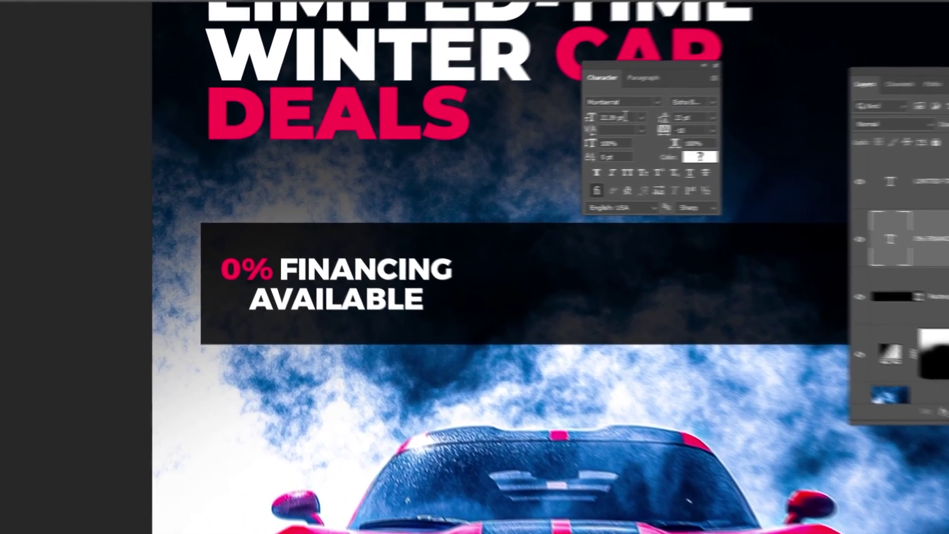
drag(535, 132, 521, 130)
drag(717, 97, 677, 95)
text(18)
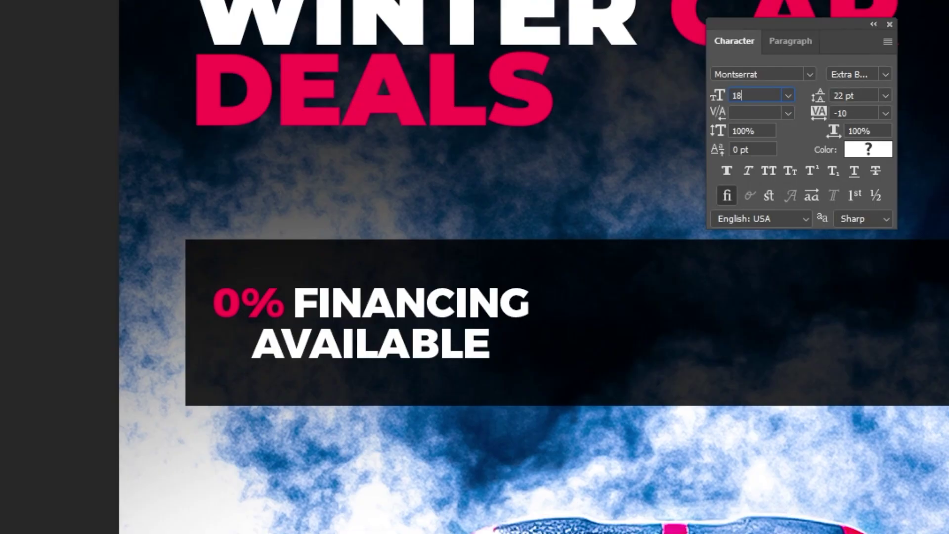
key(Return)
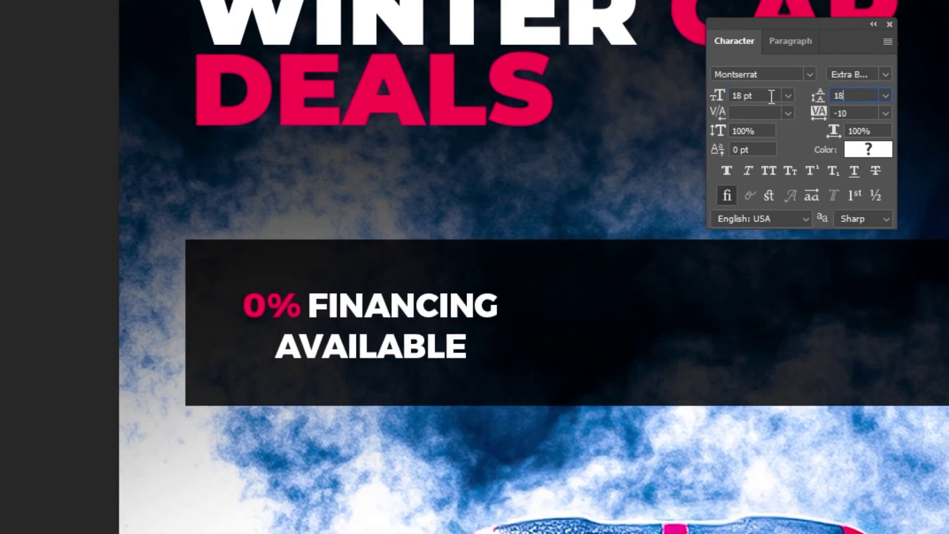
text(18)
key(Return)
drag(424, 338, 402, 338)
Duplicate the financing text to its right and replace the copy's text with "UP TO 60 MONTHS" over "ON SELECT MODELS"
drag(560, 341, 360, 318)
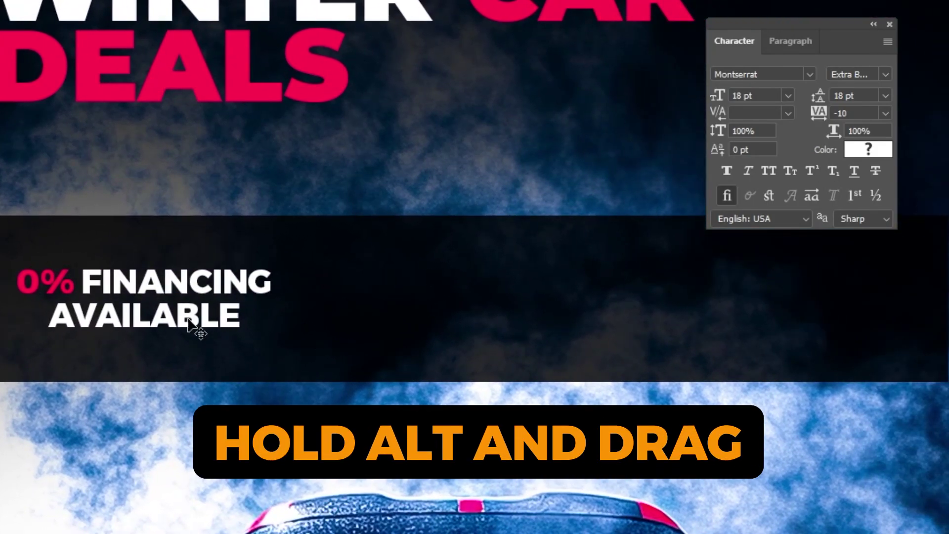
alt+drag(188, 320, 496, 317)
key(t)
drag(449, 291, 371, 283)
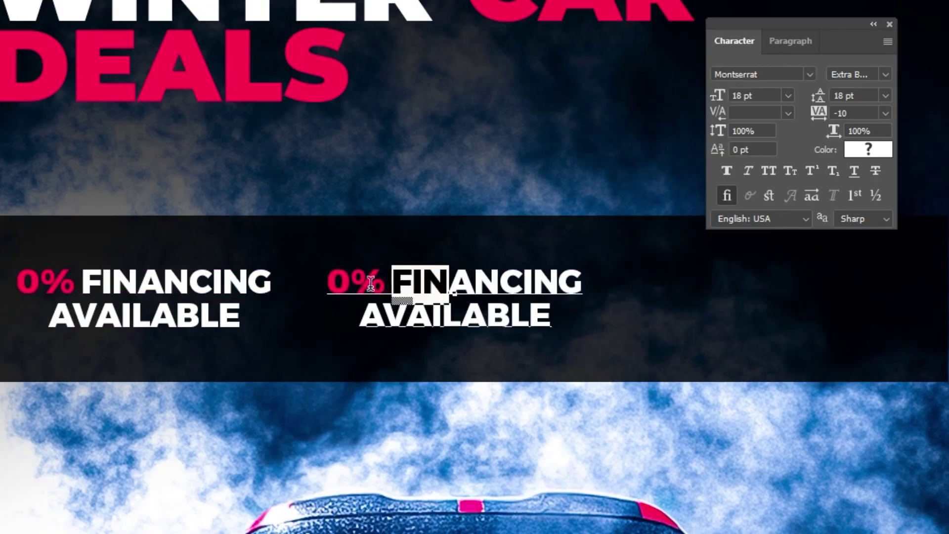
key(BackSpace)
key(ctrl+a)
text(UP TO 6)
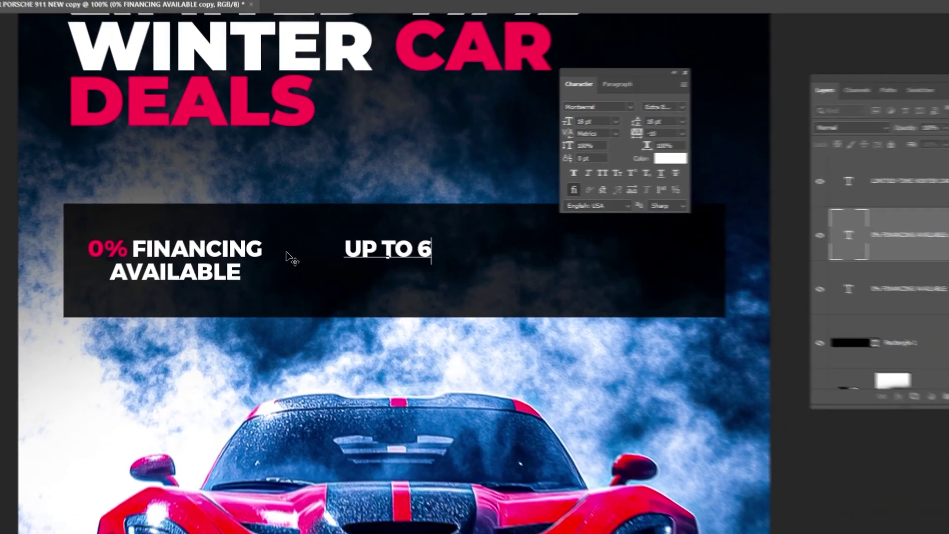
text(0 MONTHS)
key(Return)
text(ON SELECT MODELS)
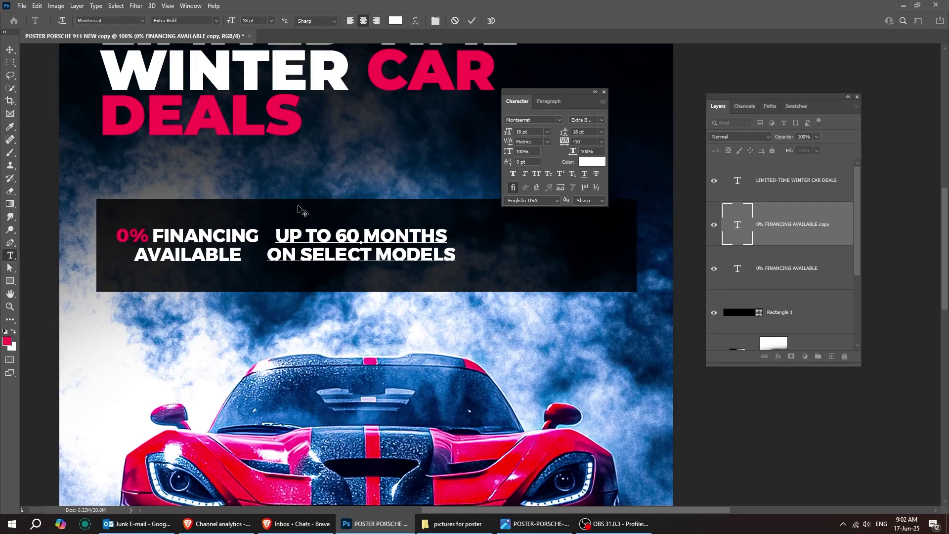
Recolor "60 MONTHS" in the second offer text to the pink-red foreground color
drag(338, 236, 443, 250)
click(596, 163)
click(9, 341)
click(293, 242)
click(10, 50)
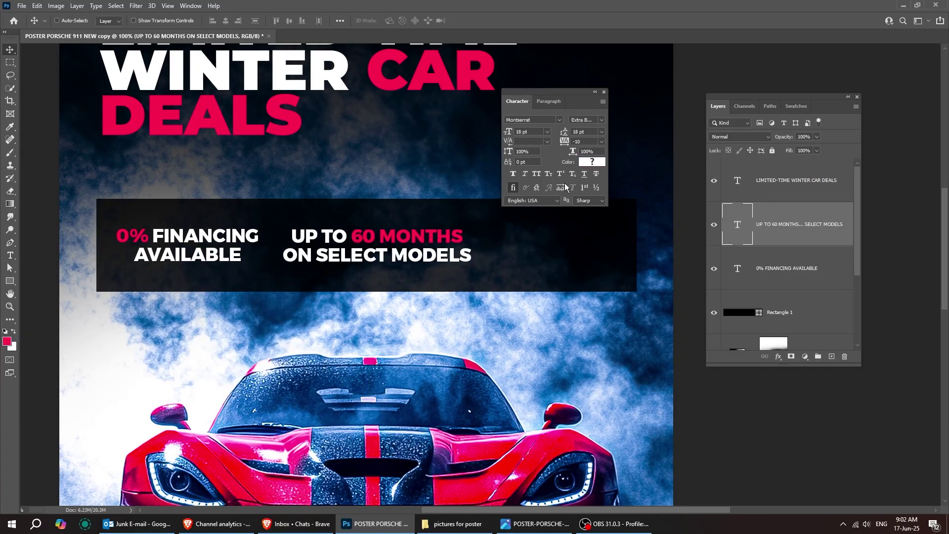
Move the "UP TO 60 MONTHS" text slightly left, closer to the financing text
drag(559, 91, 585, 76)
click(116, 6)
click(118, 15)
drag(350, 256, 339, 256)
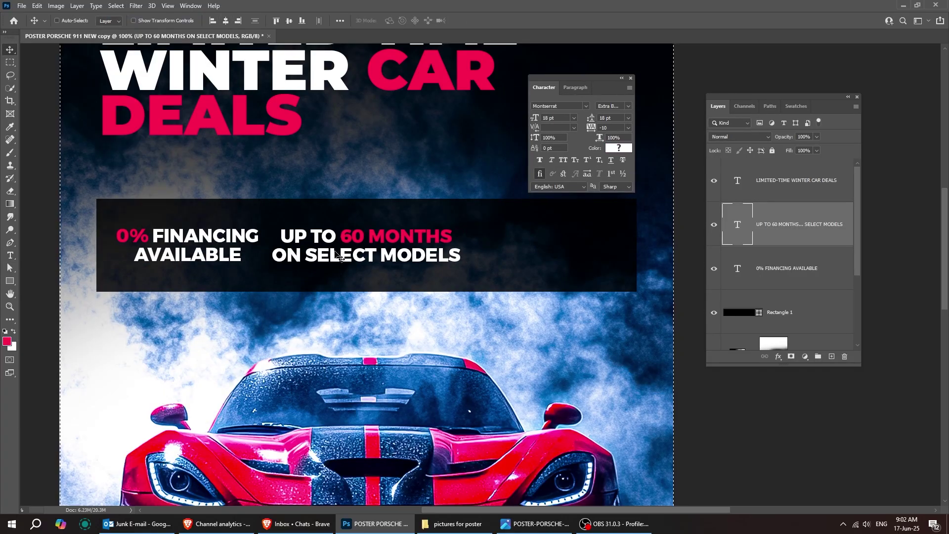
click(119, 6)
click(124, 25)
Duplicate the second offer text to its right and replace the copy's text with "GET $500 OFF" over "ANY VEHICLE"
alt+drag(419, 258, 631, 259)
key(t)
click(528, 238)
key(ctrl+a)
text(GET)
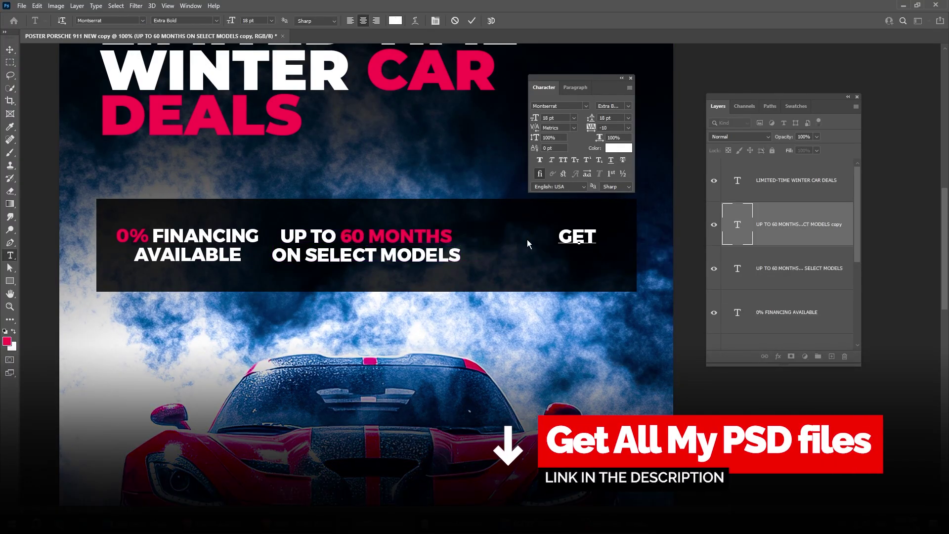
text( $500 OFF)
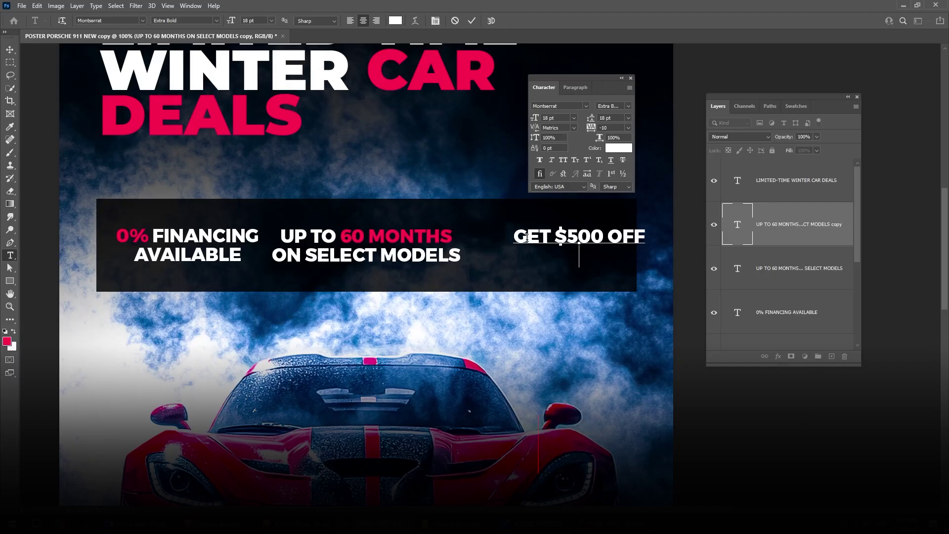
key(Return)
text(ANY VEHICLE)
key(ctrl+Return)
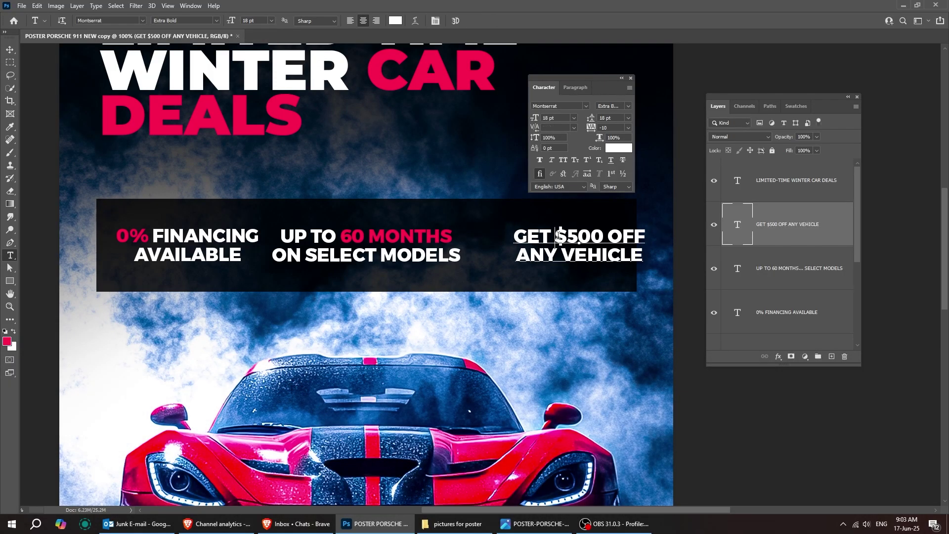
Recolor "$500 OFF" in the third offer text to the pink-red foreground color
drag(557, 235, 645, 236)
click(618, 148)
click(7, 342)
click(285, 239)
click(10, 50)
Move the $500 offer text left inside the dark rectangle and set all three offer texts to Montserrat Extra Bold
drag(594, 255, 570, 255)
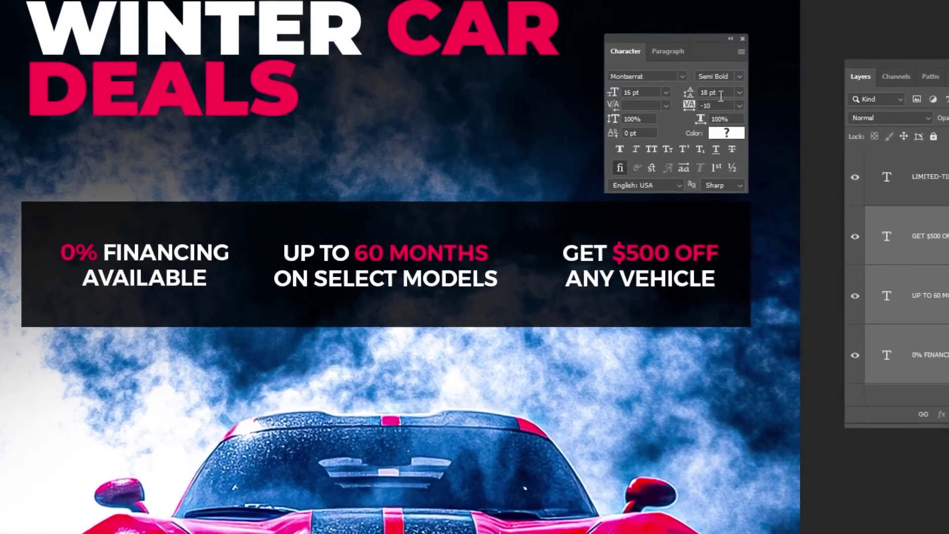
click(628, 106)
click(739, 129)
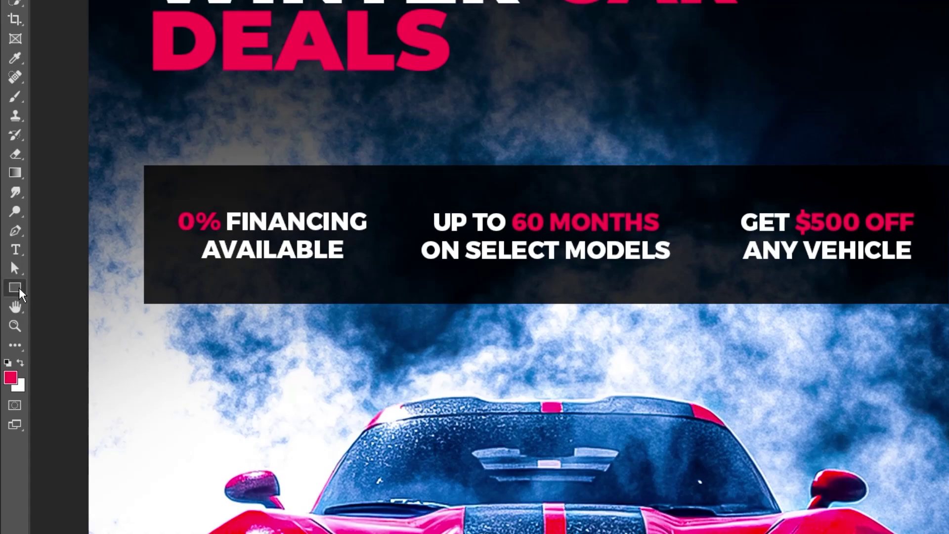
Draw a vertical divider line about 99 px long between the financing text and the 60 months text
right_click(20, 293)
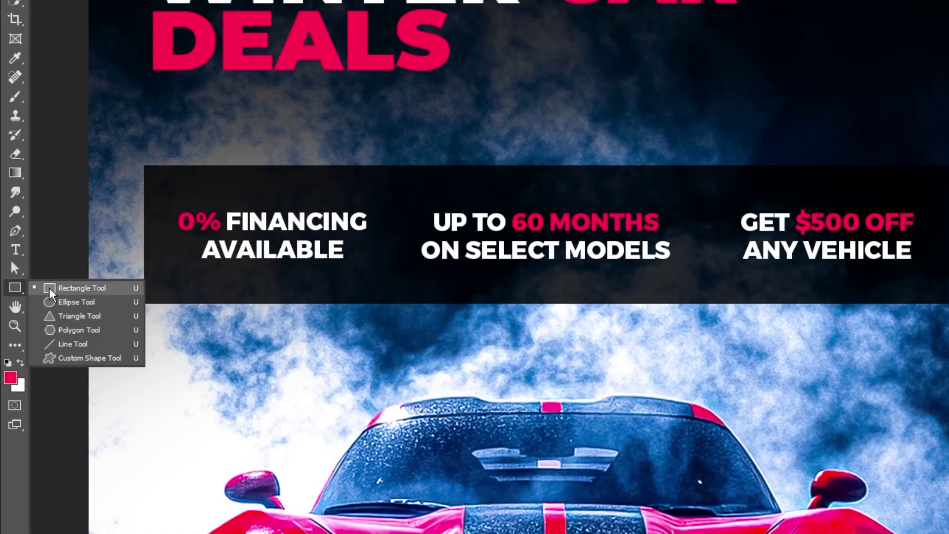
click(74, 339)
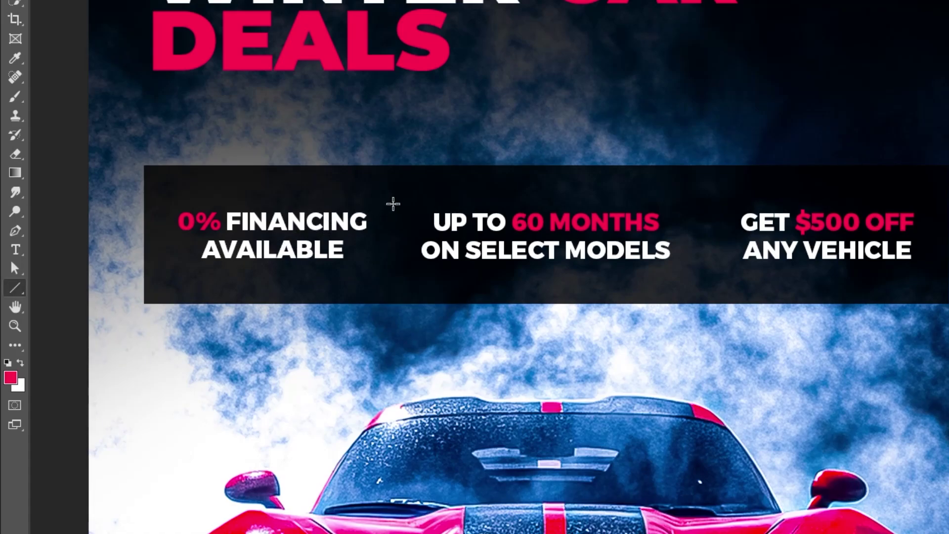
drag(394, 199, 393, 272)
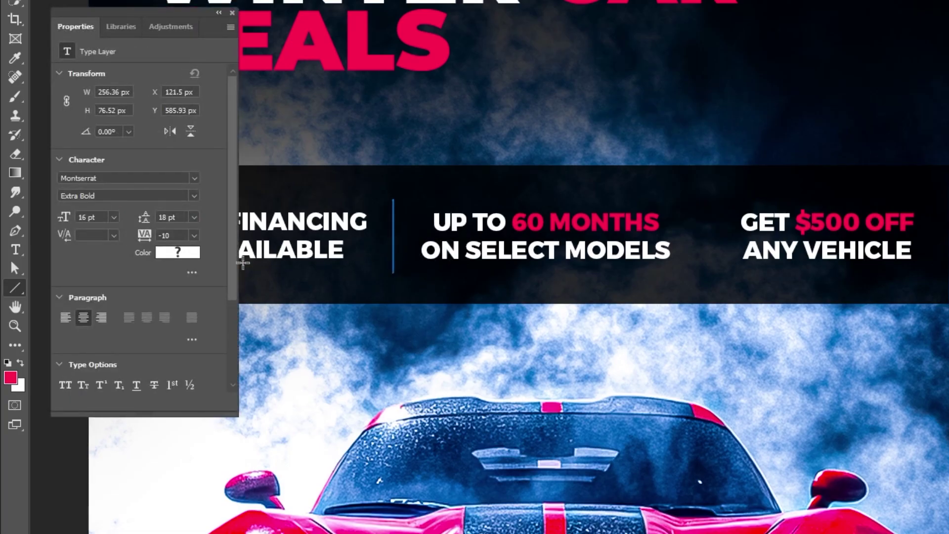
Give the divider line a white stroke with a width of 1 px
click(105, 202)
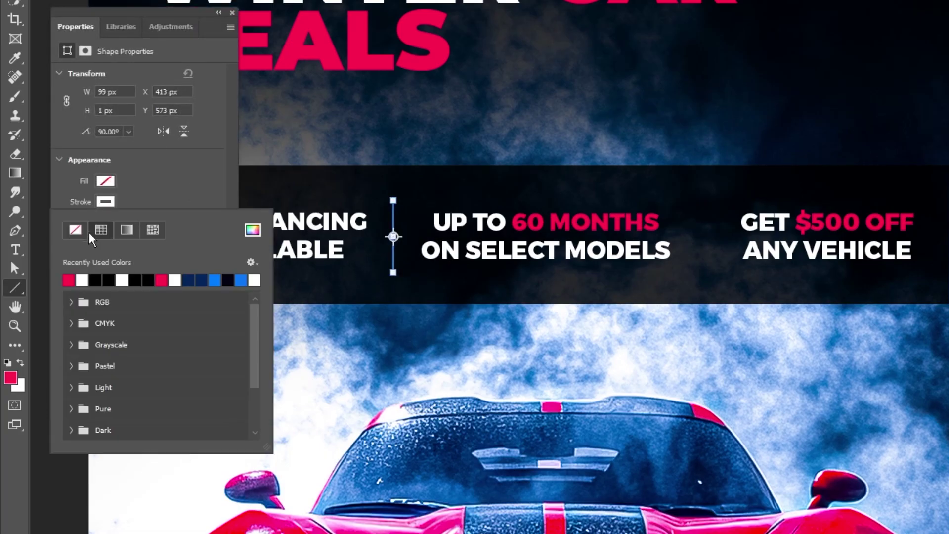
click(253, 230)
drag(129, 257, 102, 234)
click(438, 230)
click(191, 197)
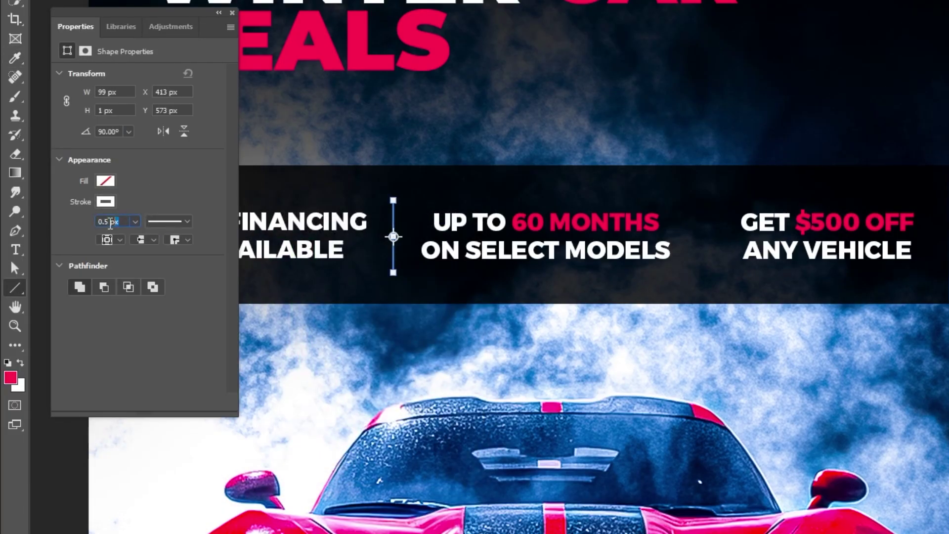
click(109, 221)
text(1)
key(Return)
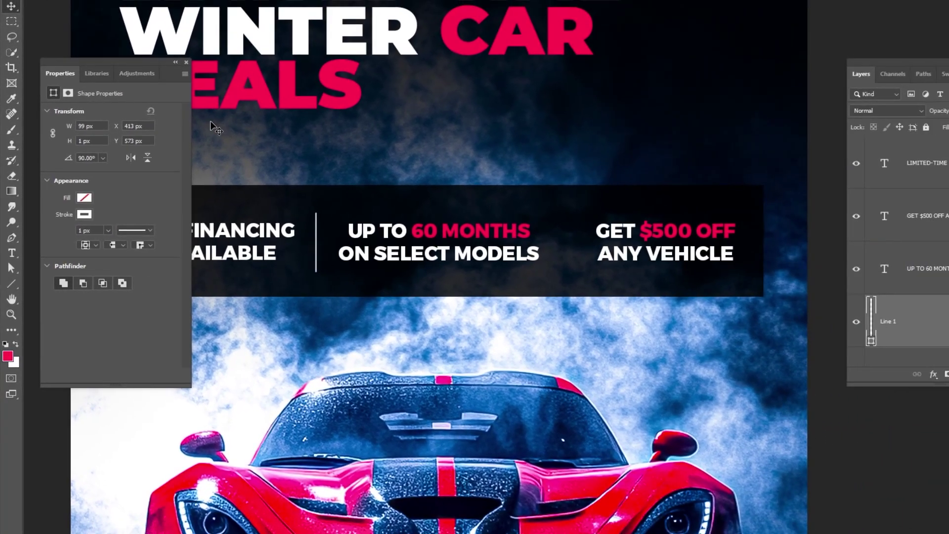
Duplicate the divider line into the gap between the 60 months and $500 offer texts
click(202, 46)
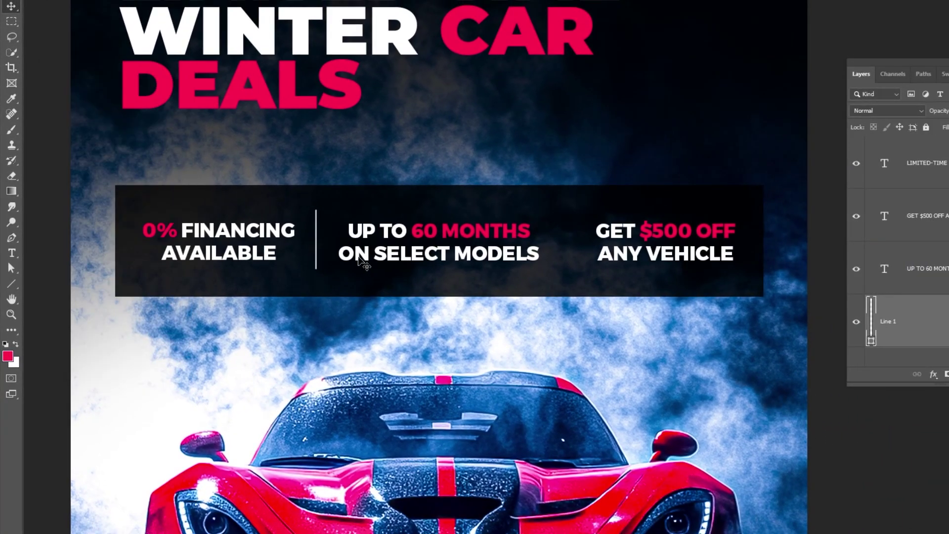
drag(326, 264, 579, 265)
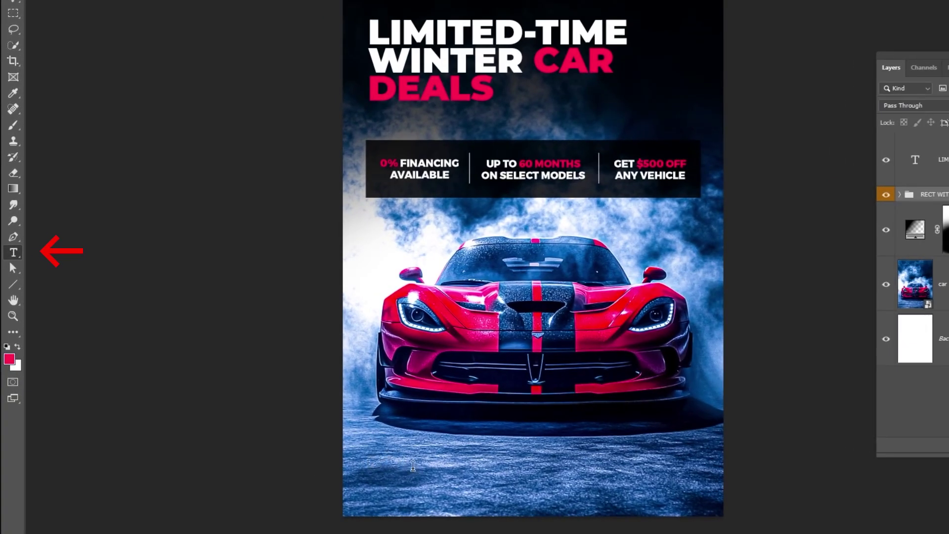
Add the two-line text "VALTANO MOTORS" over "PREMIUM CARS" on the ground below the car and left-align it
click(413, 467)
text(VALTANO MOTO)
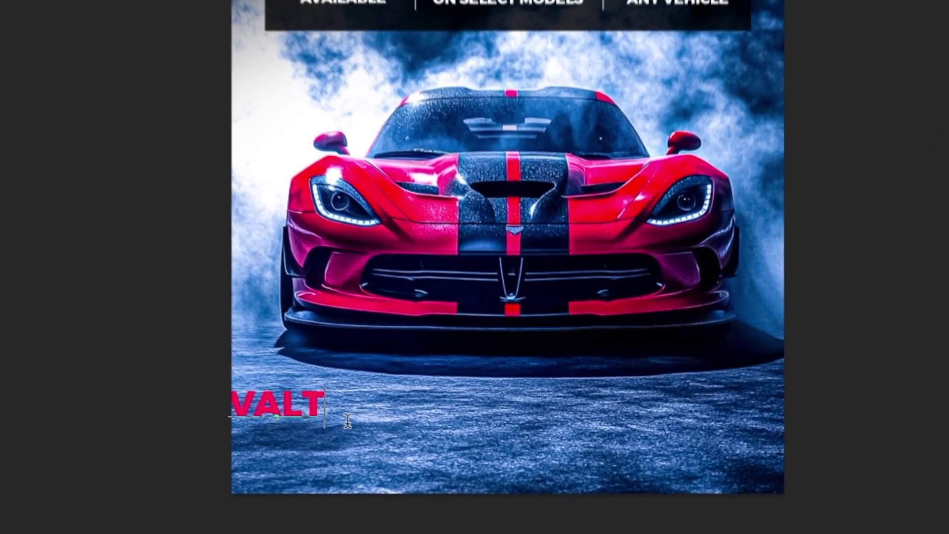
text(RS)
key(Return)
text(PREMIUM CARS)
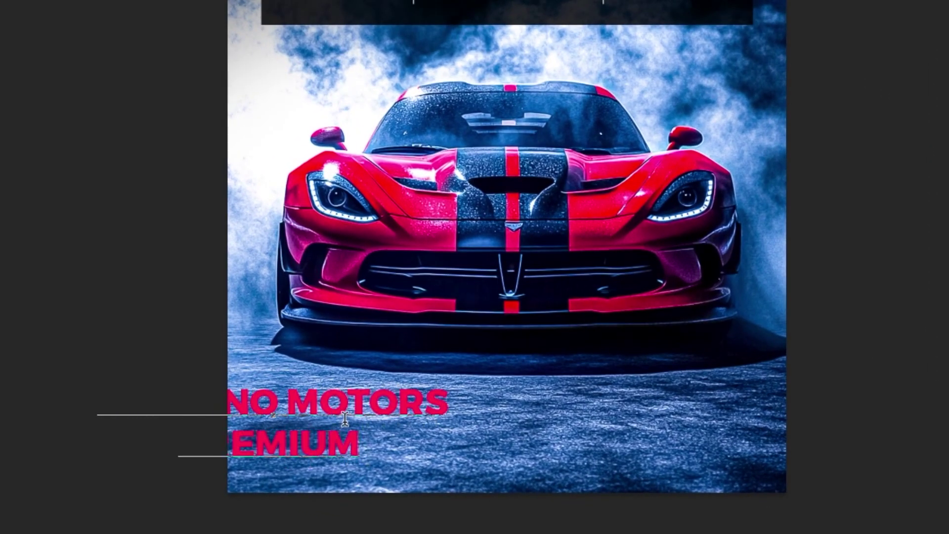
key(ctrl+Return)
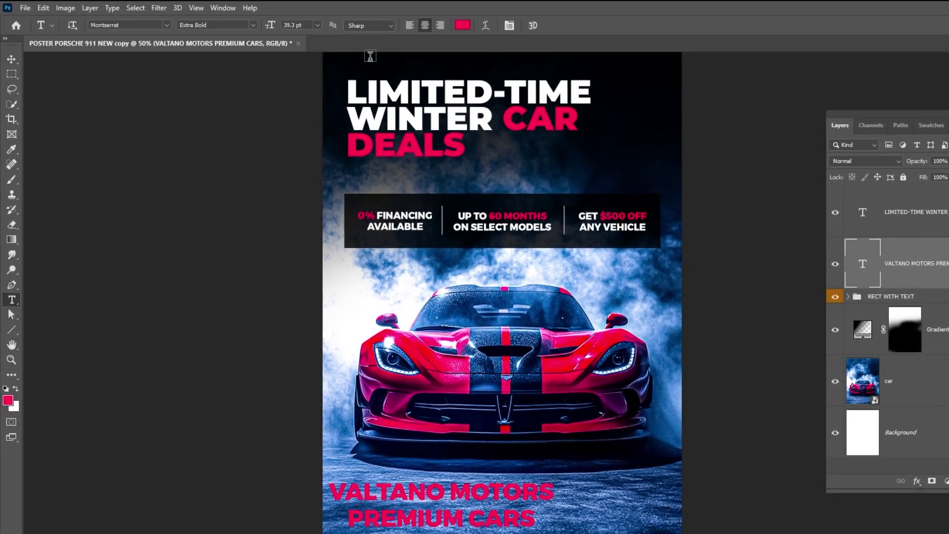
click(410, 27)
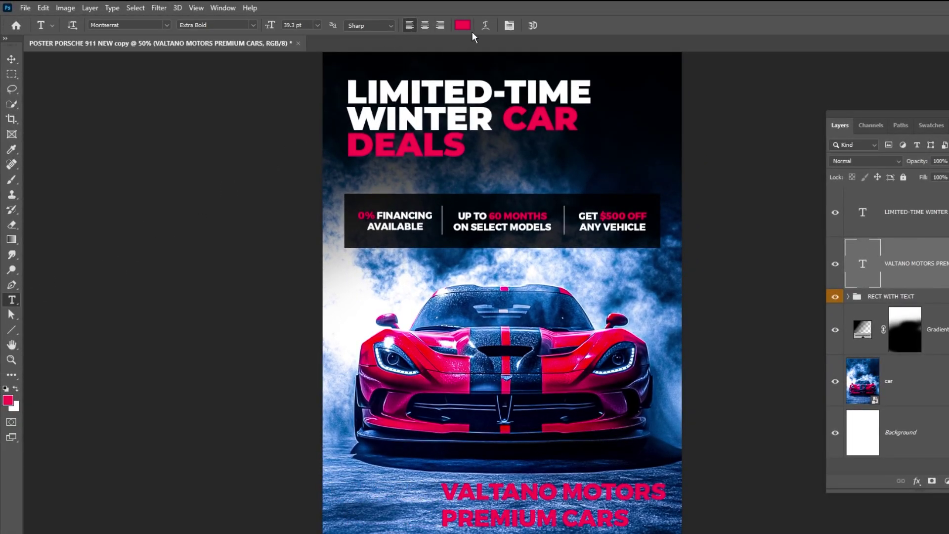
Recolor the "VALTANO MOTORS" line of the dealership text to white
click(510, 25)
drag(700, 95, 223, 294)
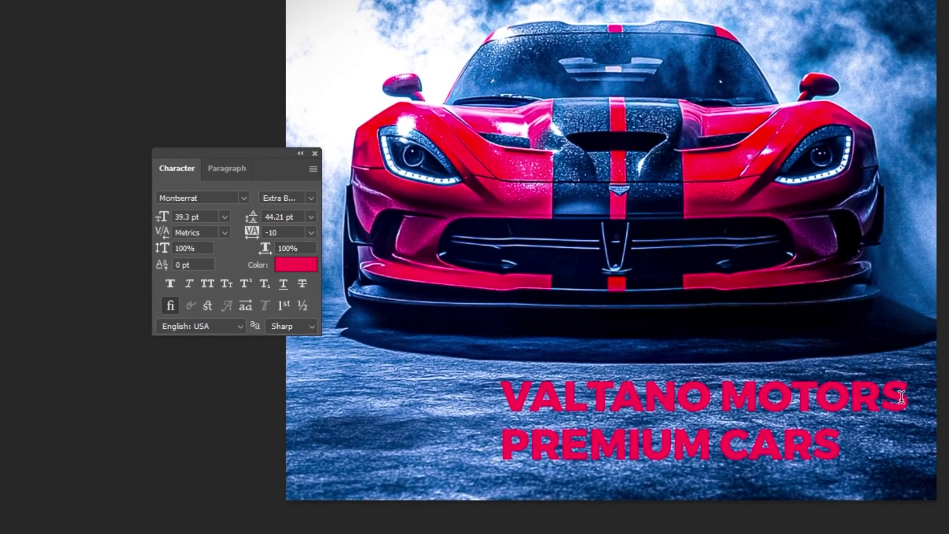
drag(711, 476, 439, 475)
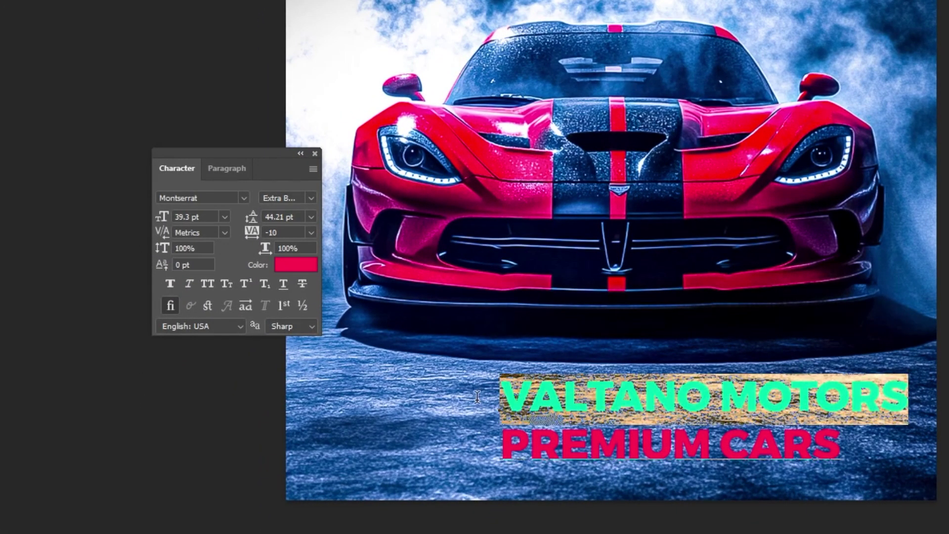
click(290, 269)
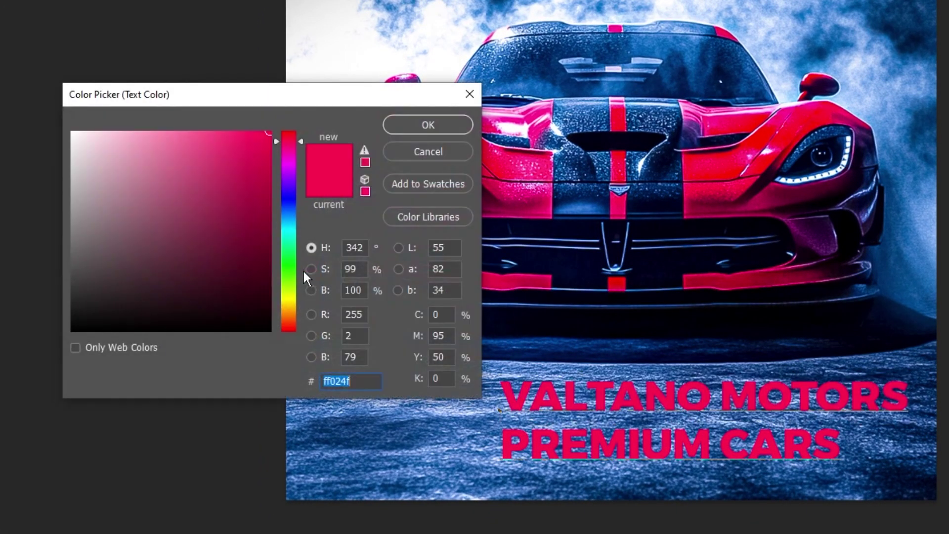
drag(100, 193, 71, 132)
click(396, 126)
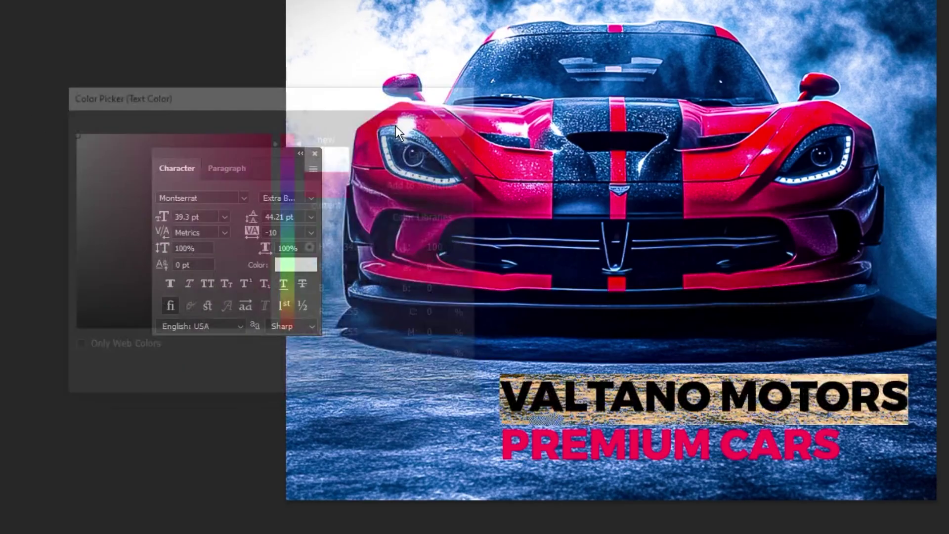
key(ctrl+Return)
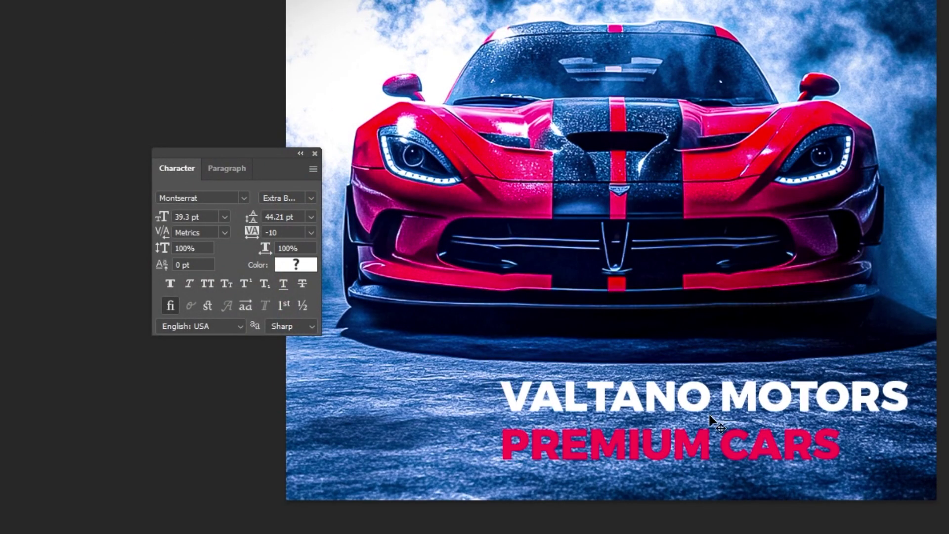
Scale the dealership text down to about 26 pt and move it toward the poster's lower-left area
drag(710, 420, 633, 404)
key(ctrl+t)
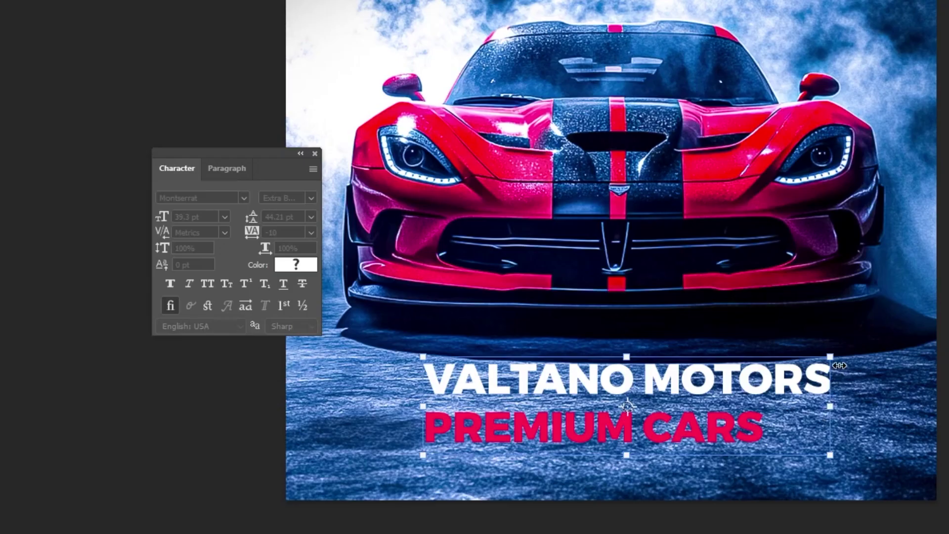
drag(839, 365, 700, 392)
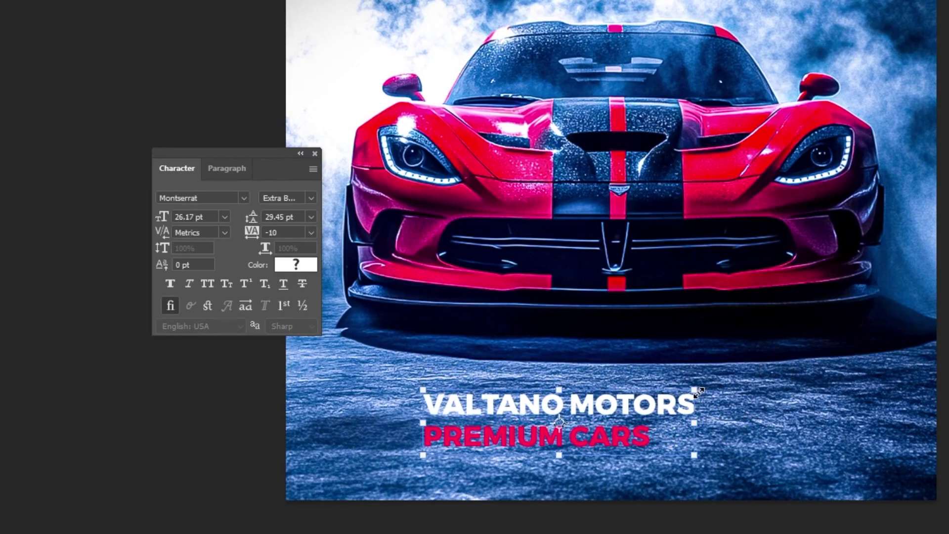
key(Return)
drag(642, 439, 594, 439)
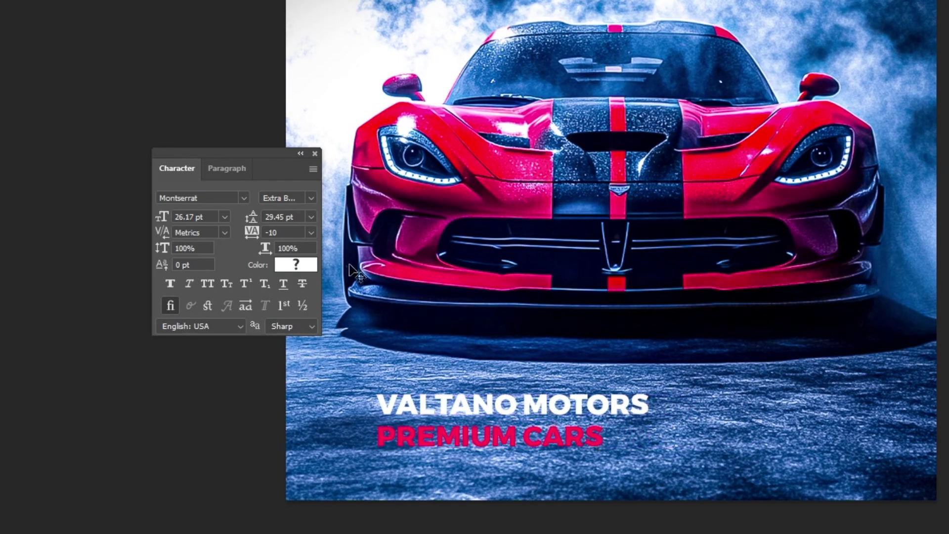
Set the dealership text's leading to 27 pt and align its left edge with the headline
click(303, 217)
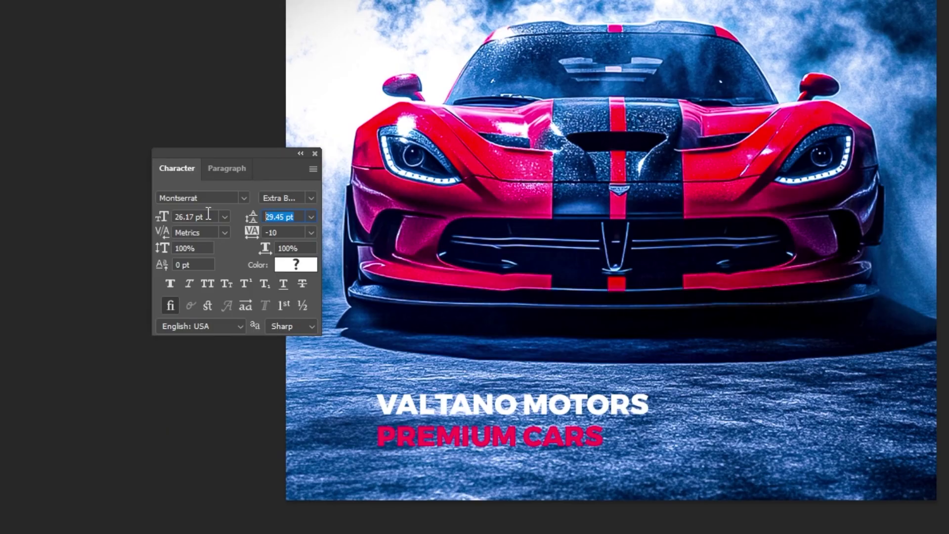
text(27)
key(Return)
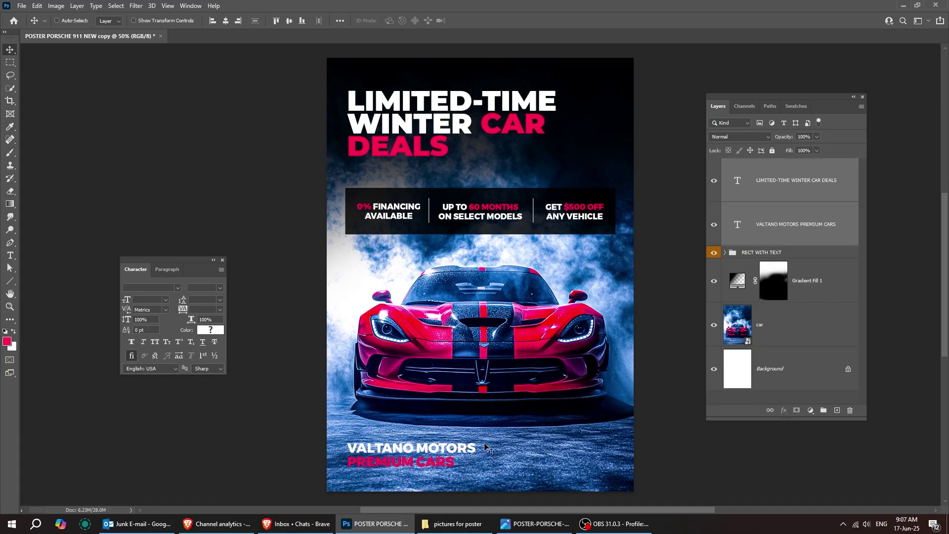
click(222, 261)
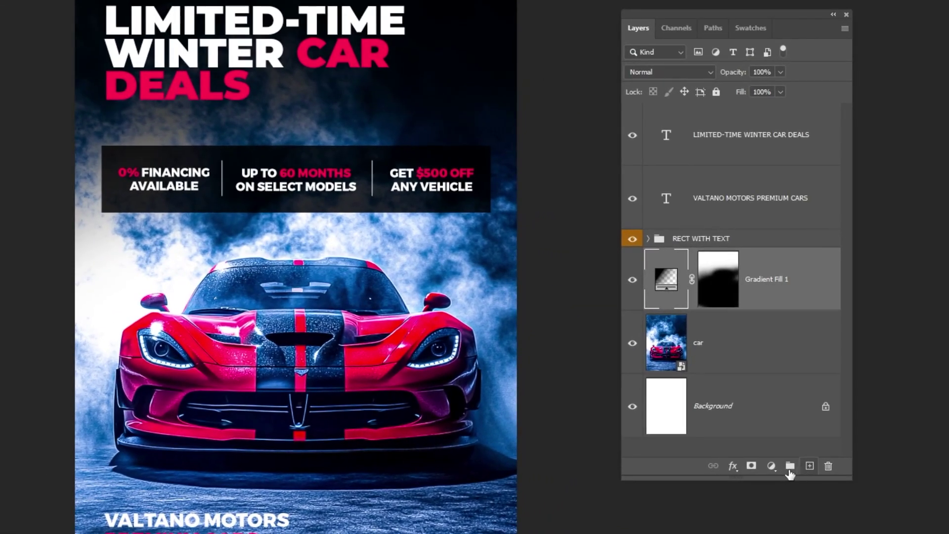
Add a gradient fill layer above Gradient Fill 1, using the Black, White preset from the Basics group
click(811, 410)
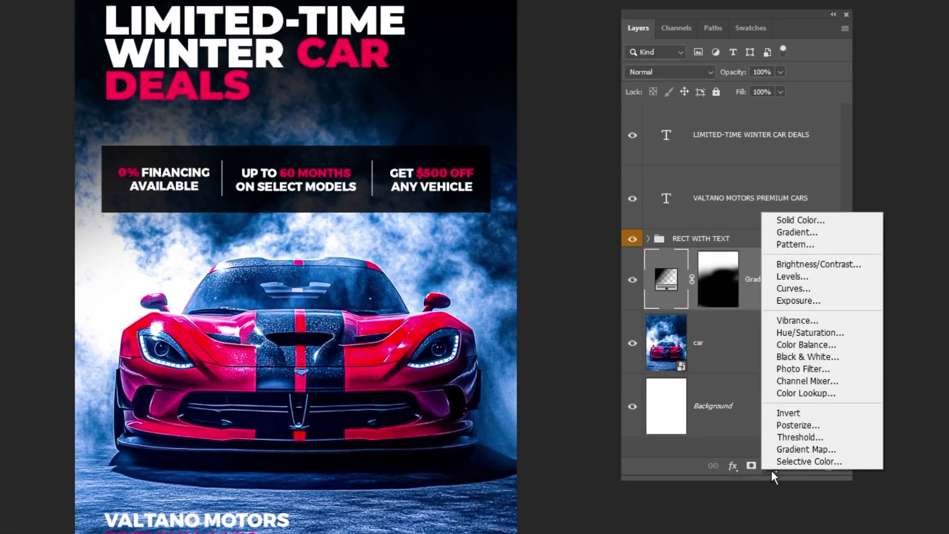
click(784, 233)
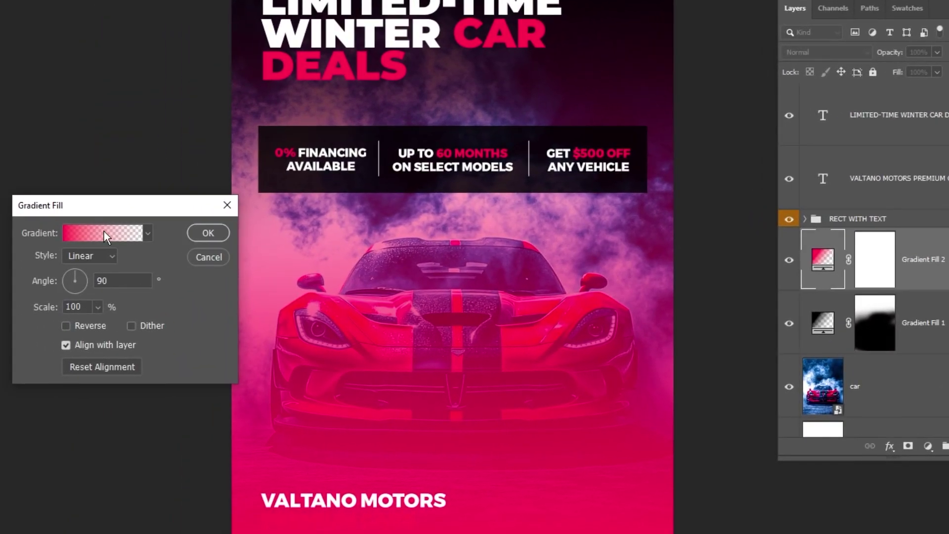
click(101, 232)
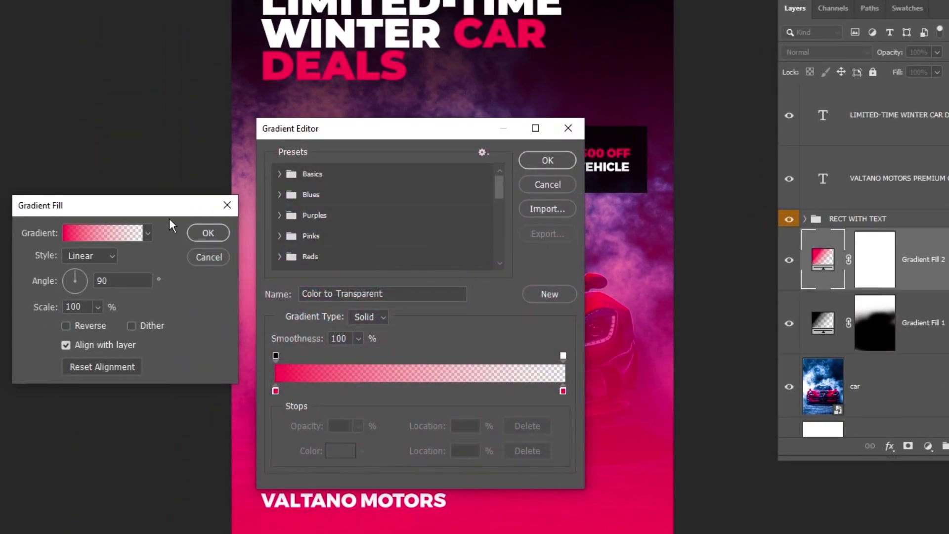
click(284, 177)
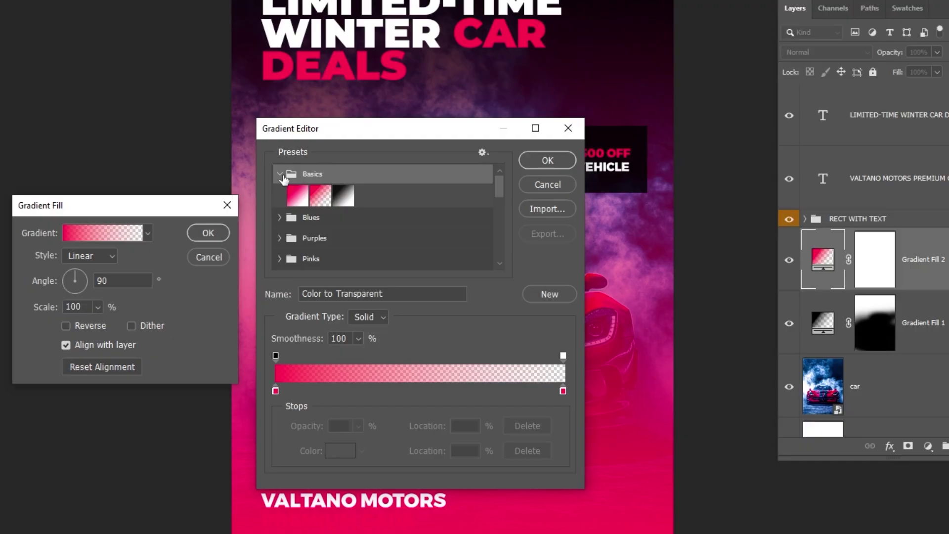
click(343, 195)
click(280, 173)
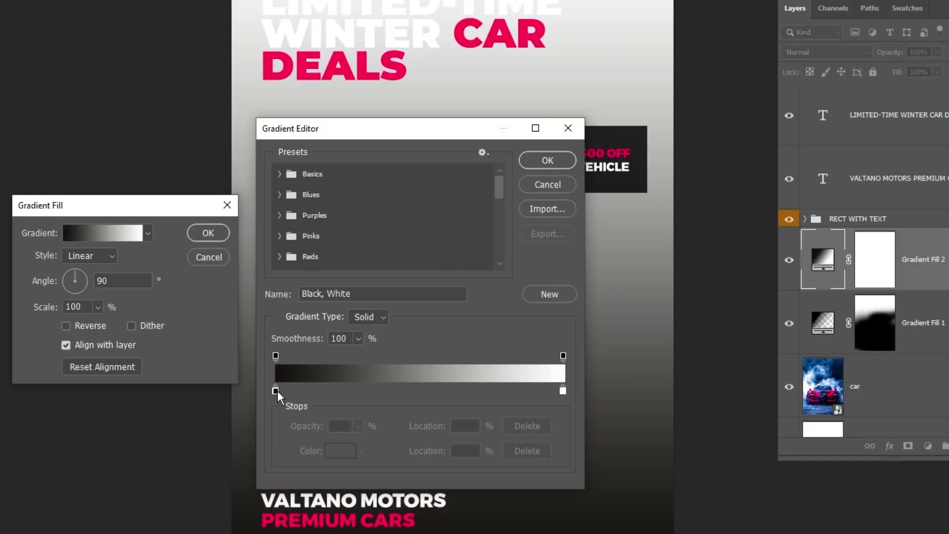
Set both color stops of the new gradient to pure black (000000)
double_click(276, 391)
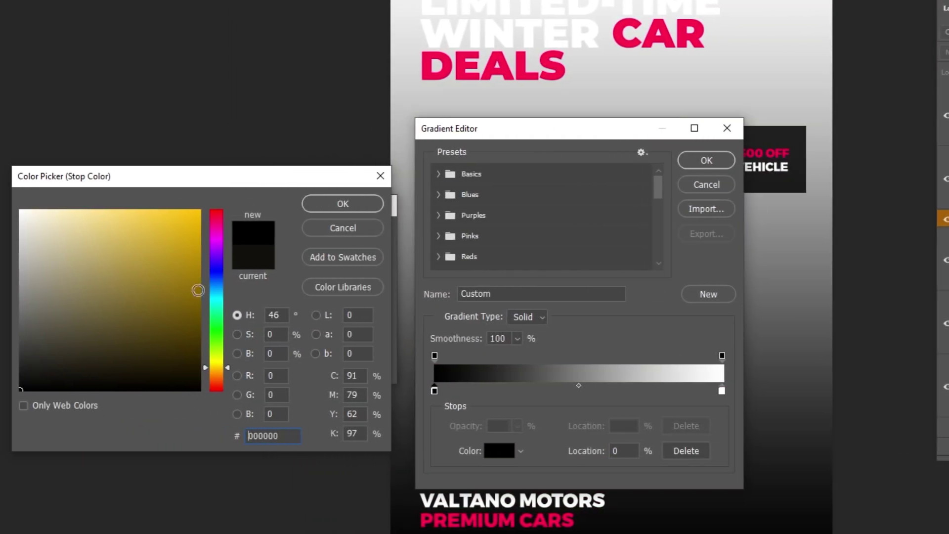
click(343, 204)
double_click(723, 391)
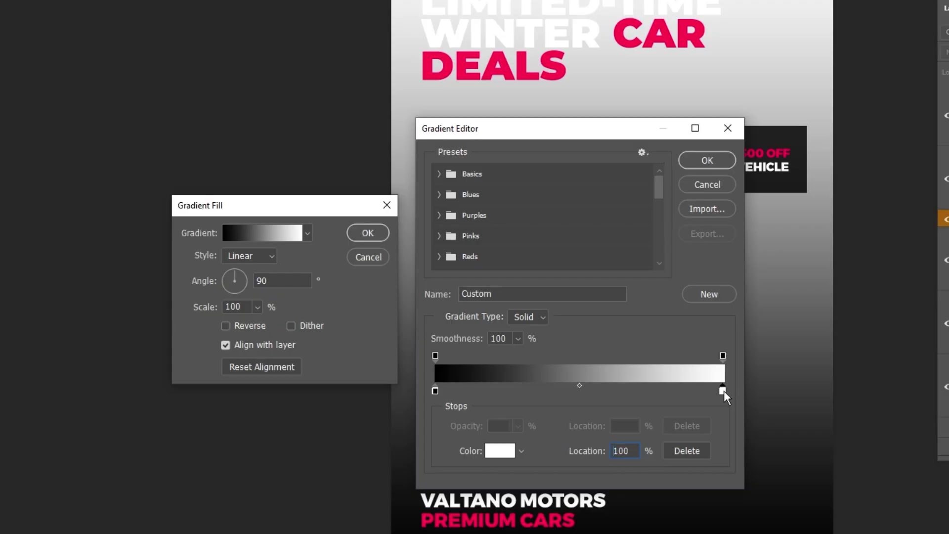
drag(115, 373, 20, 390)
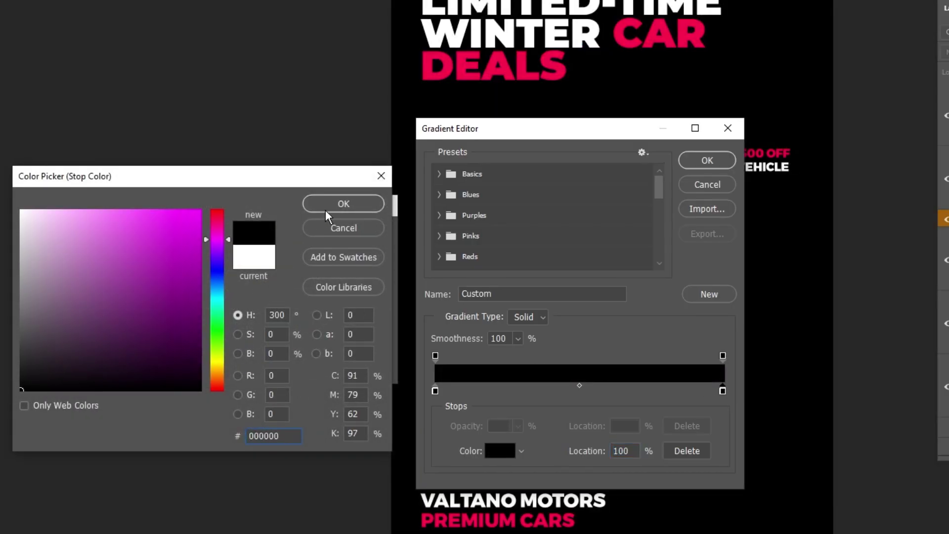
click(343, 205)
Set the gradient's end opacity stop at location 100% to 0% and apply the gradient fill
click(723, 357)
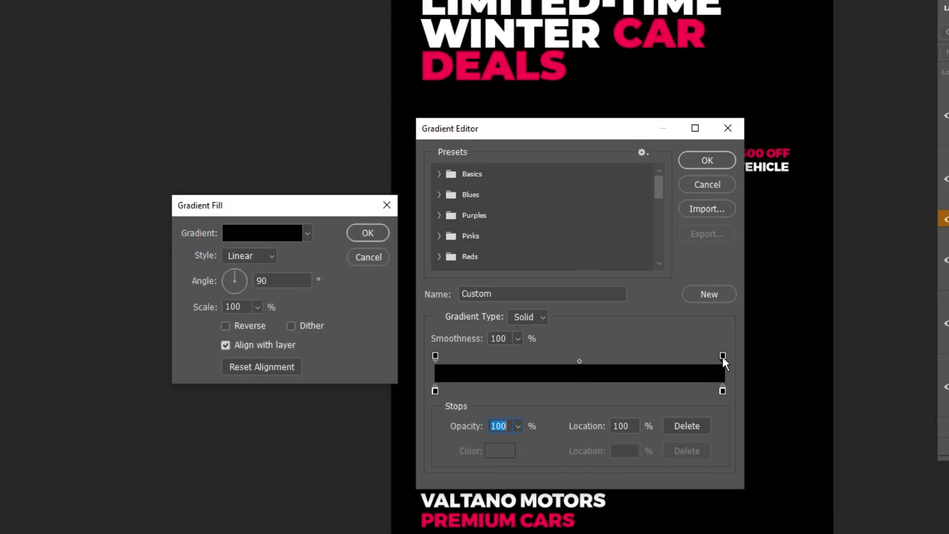
text(0)
key(Return)
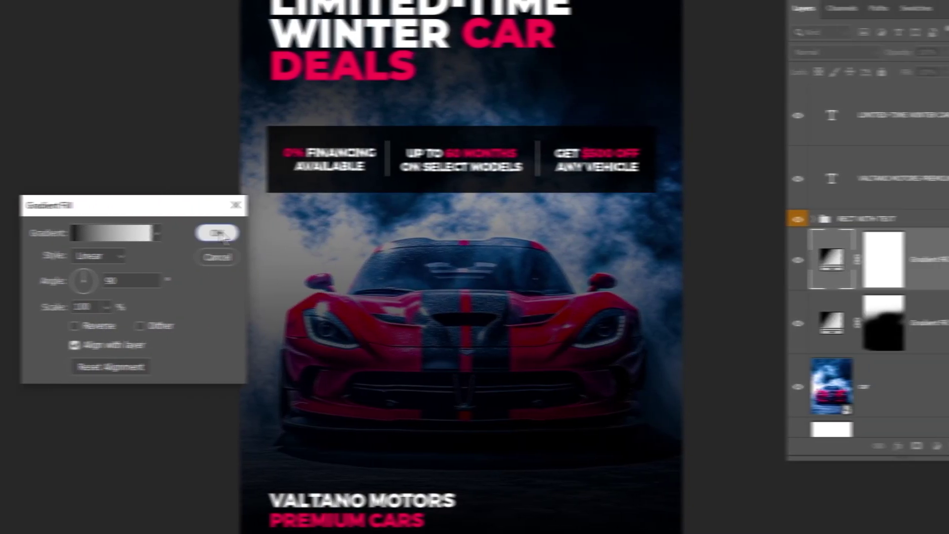
click(367, 233)
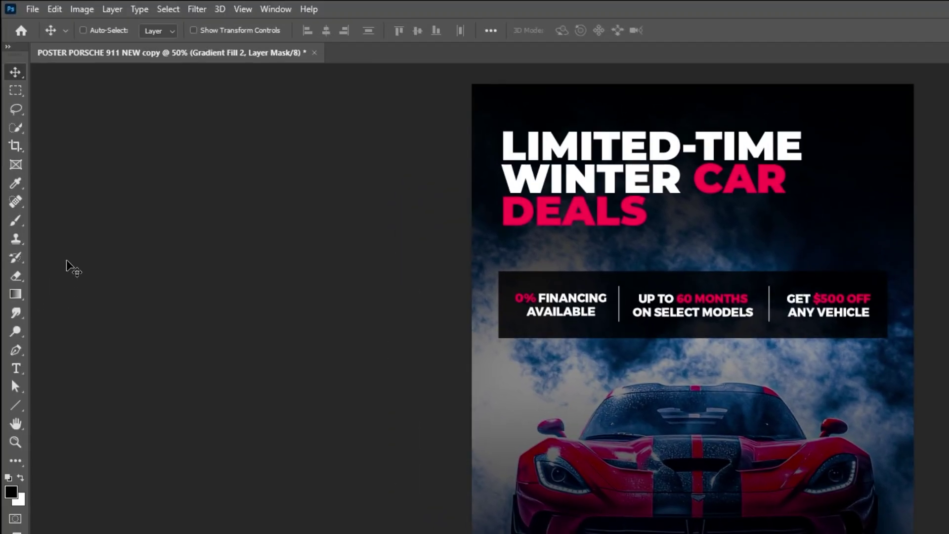
Paint black on the Gradient Fill 2 mask with an enlarged soft brush to clear the darkening over the car and smoke
key(b)
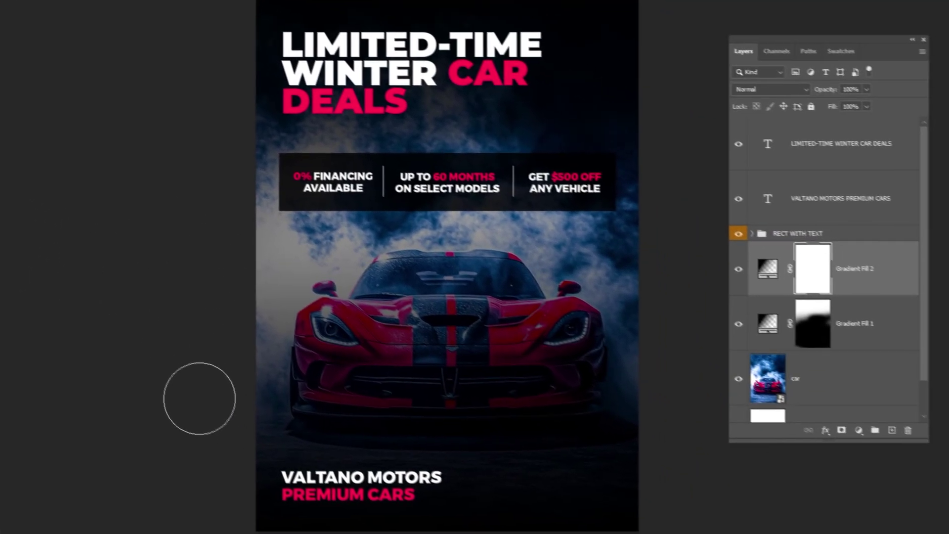
drag(354, 450, 405, 448)
key(])
key(])
key(])
key(])
mouse_move(346, 388)
mouse_down()
mouse_move(624, 364)
mouse_move(691, 467)
mouse_up()
mouse_move(575, 398)
mouse_down()
mouse_move(357, 261)
mouse_move(609, 242)
mouse_move(327, 56)
mouse_move(561, 247)
mouse_move(220, 146)
mouse_move(575, 212)
mouse_move(431, 342)
mouse_up()
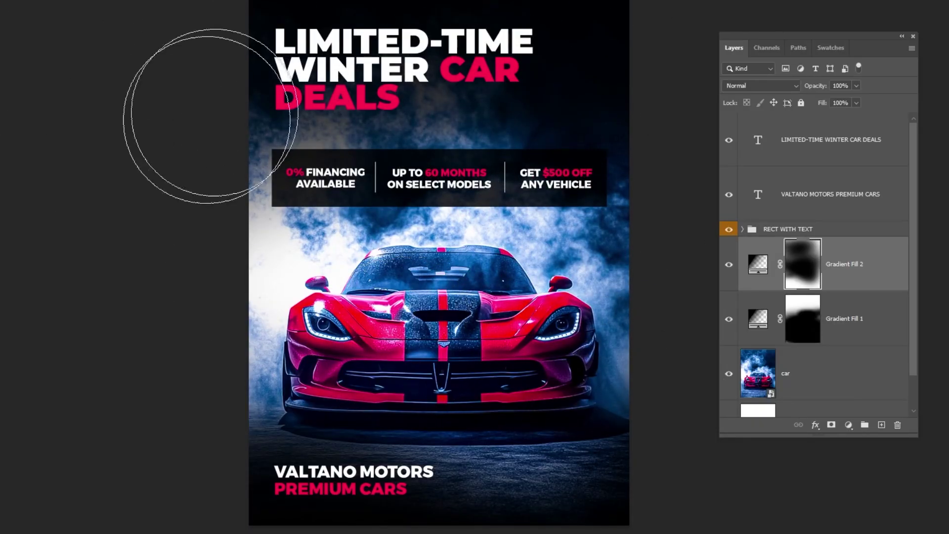